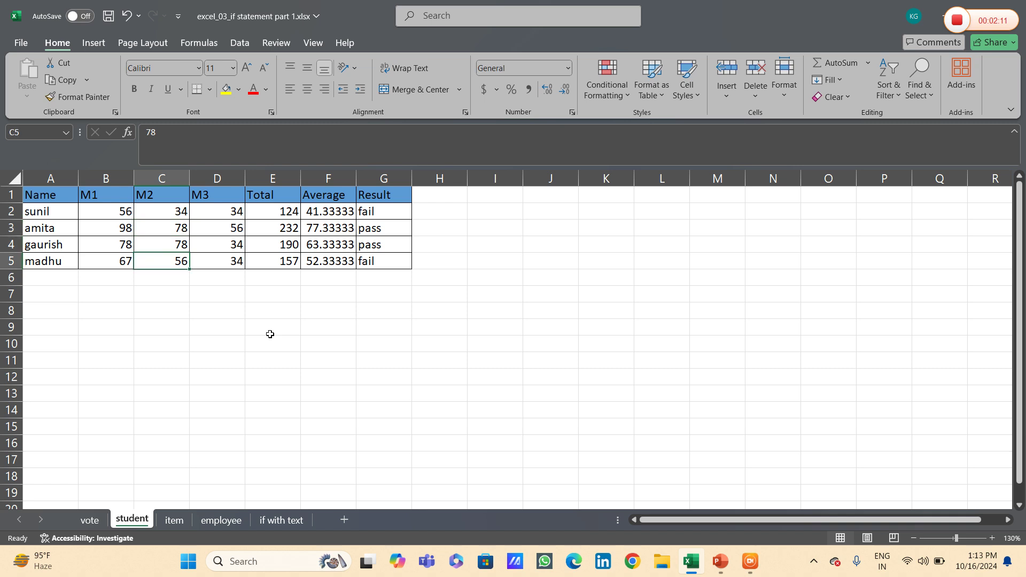
# Set the M2 mark in cell C5 of the student sheet to 89
pyautogui.write('89')
pyautogui.press('Return')
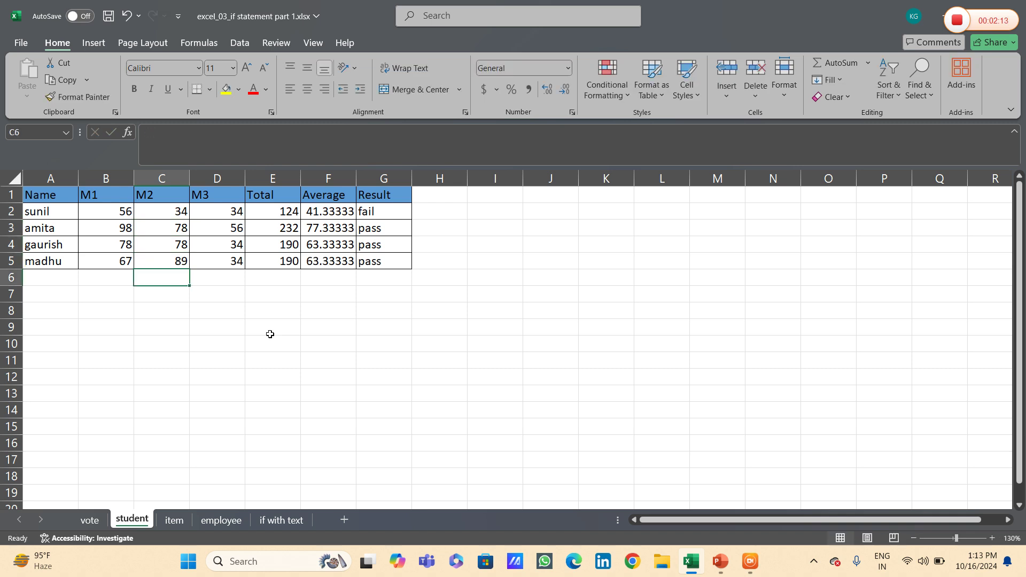
# Open the item sheet, check the discount IF statements on the PowerPoint slide, and return to the workbook
pyautogui.click(175, 520)
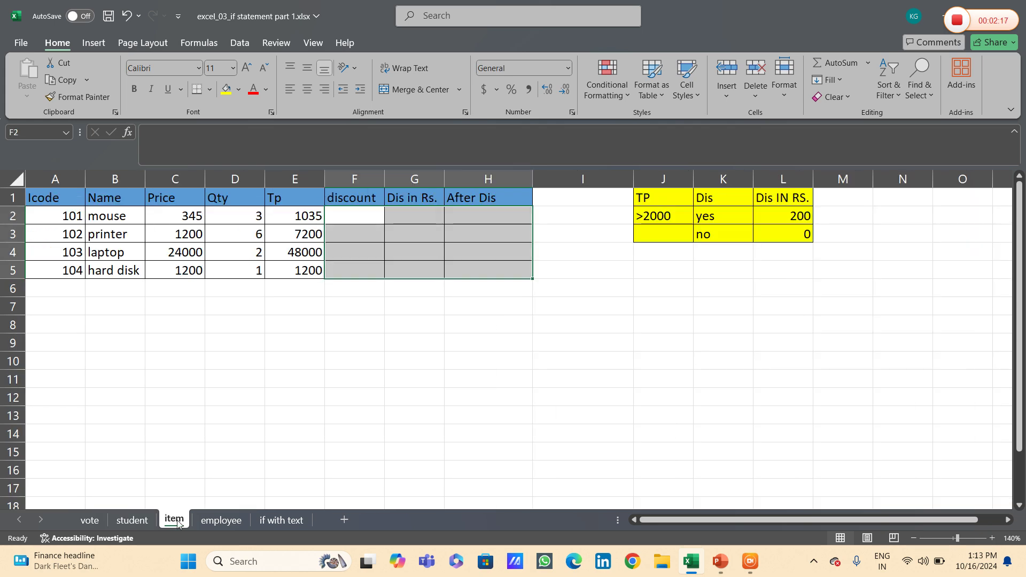
pyautogui.hotkey('alt', 'Tab')
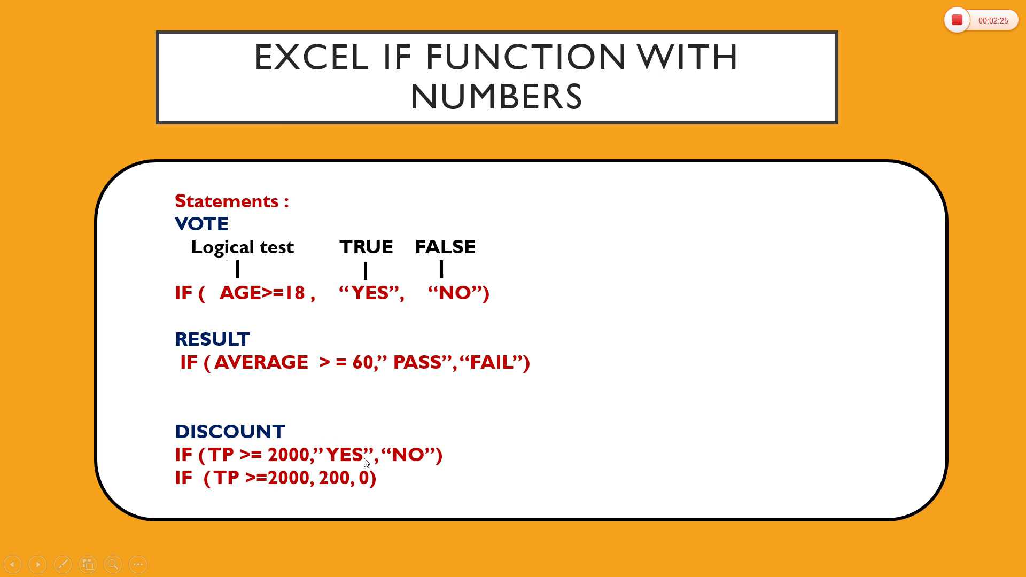
pyautogui.hotkey('alt', 'Tab')
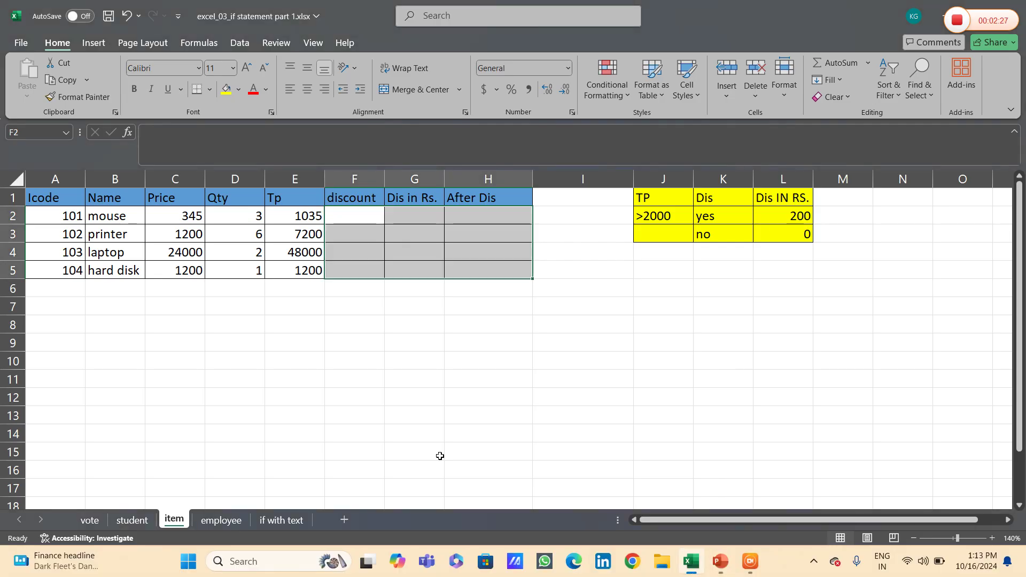
pyautogui.press('Left')
pyautogui.write('=')
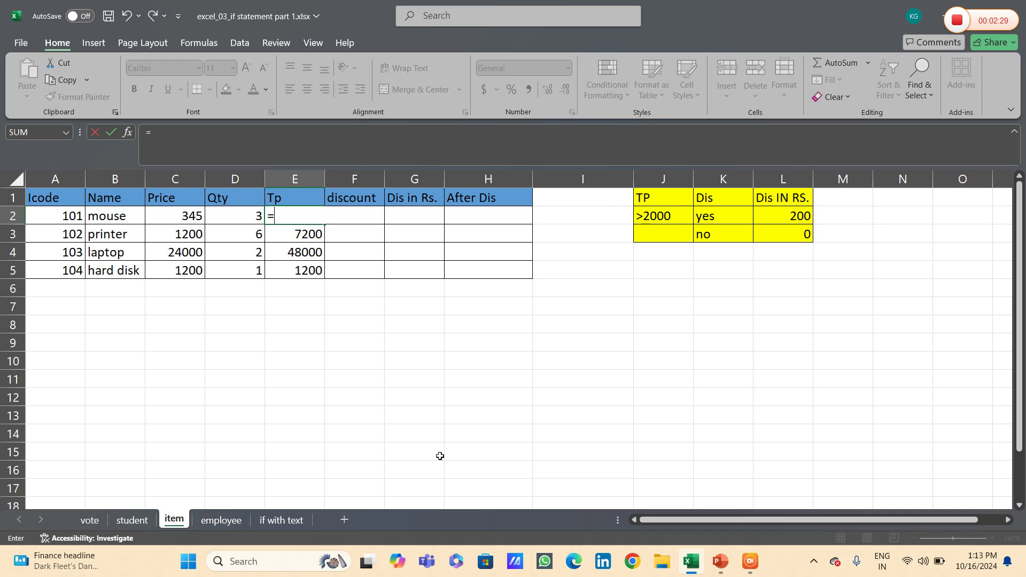
pyautogui.press('Escape')
pyautogui.press('Right')
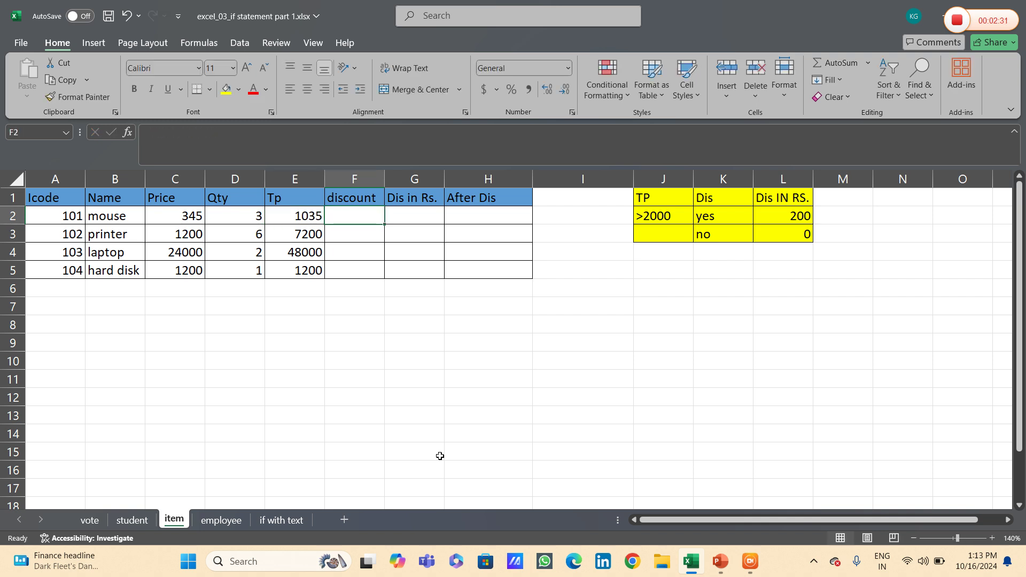
# Enter the formula =IF(E2>=2000,"yes","no") in discount cell F2
pyautogui.write('=if(e2>=')
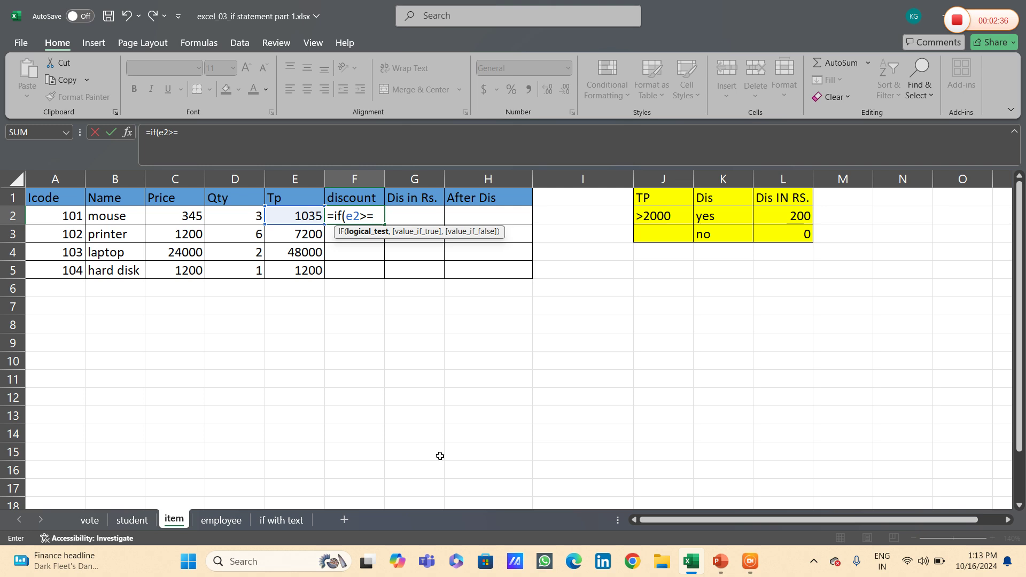
pyautogui.write('2000,')
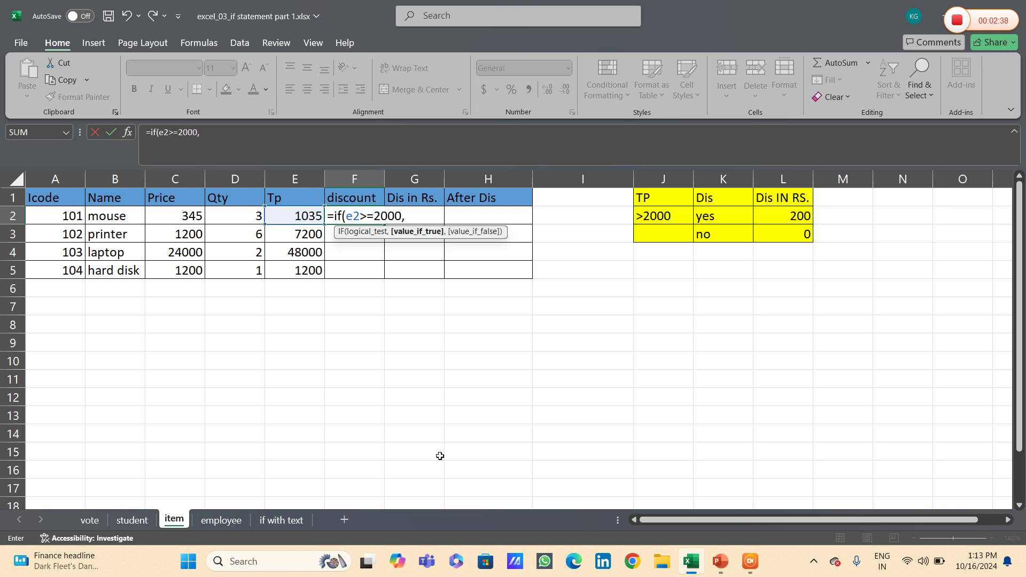
pyautogui.write('"yes","no")')
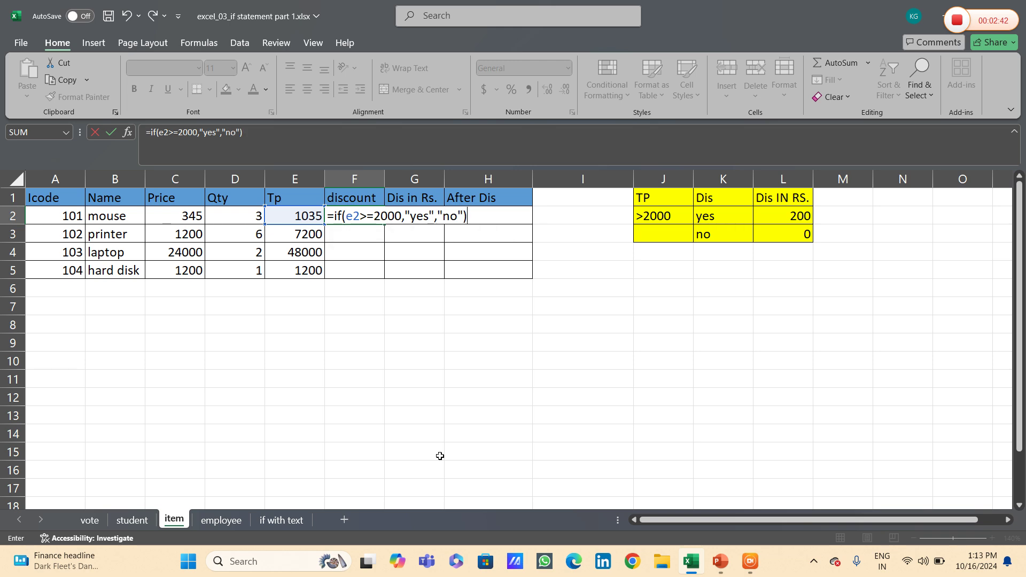
pyautogui.press('Return')
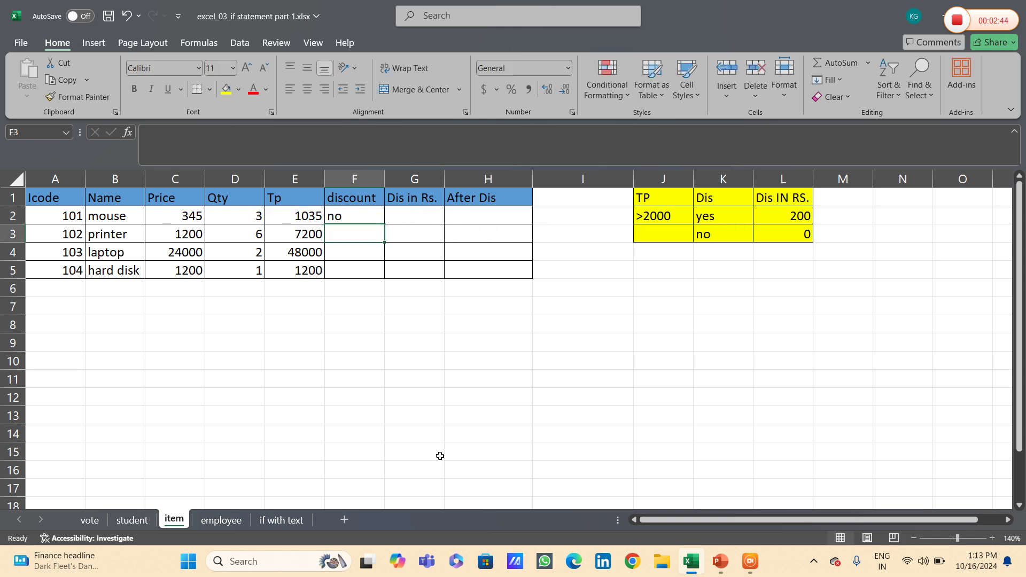
pyautogui.press('Up')
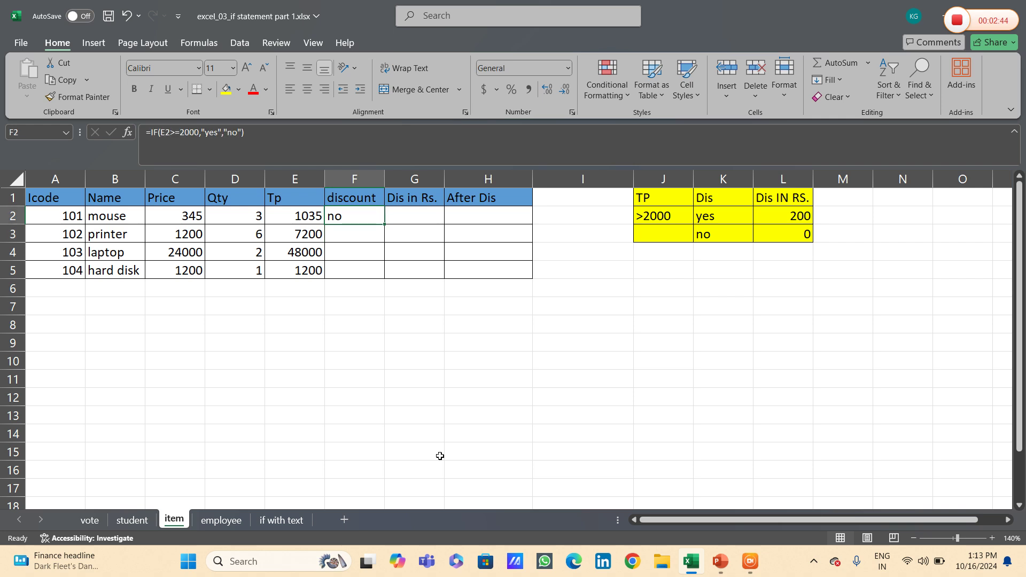
# Add the note '" double quotes' in cell K4, beneath the yellow discount criteria table
pyautogui.click(734, 253)
pyautogui.write('"')
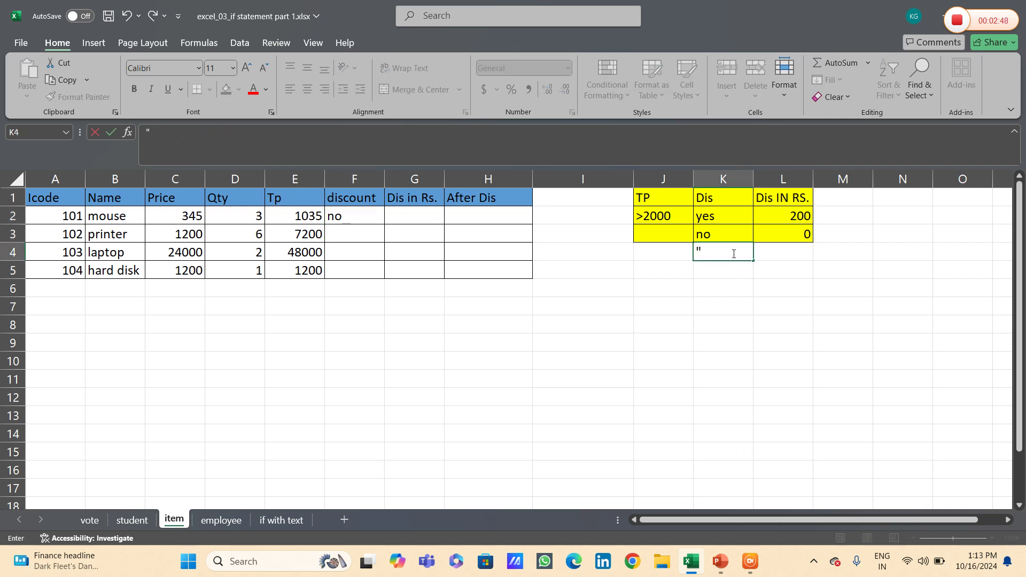
pyautogui.write(' double quotes')
pyautogui.press('Return')
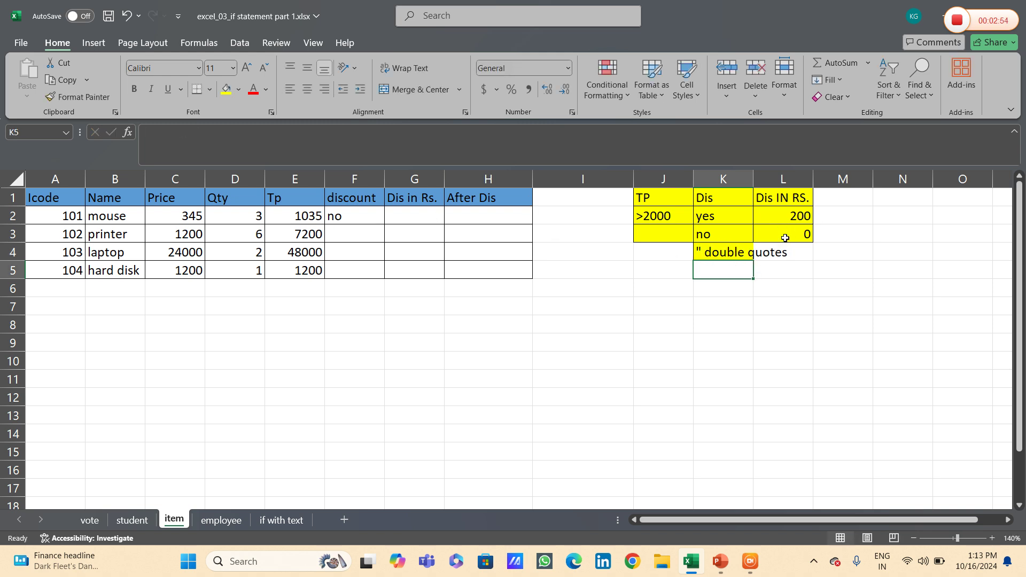
# Check the numeric discount statement on the PowerPoint slide, then enter =IF(E2<=2000,200,0) in Dis in Rs. cell G2 of the item sheet
pyautogui.hotkey('alt', 'Tab')
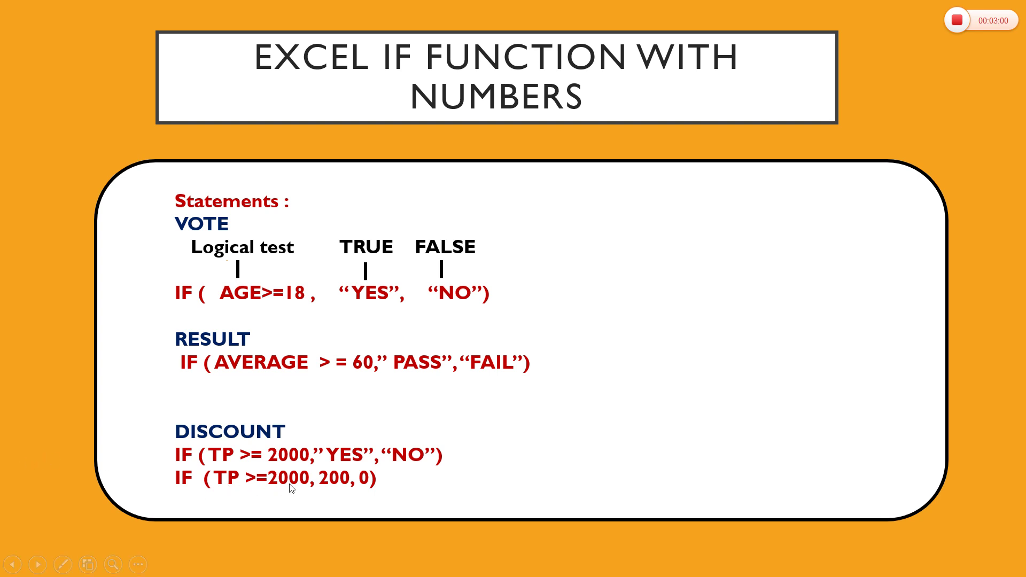
pyautogui.hotkey('alt', 'Tab')
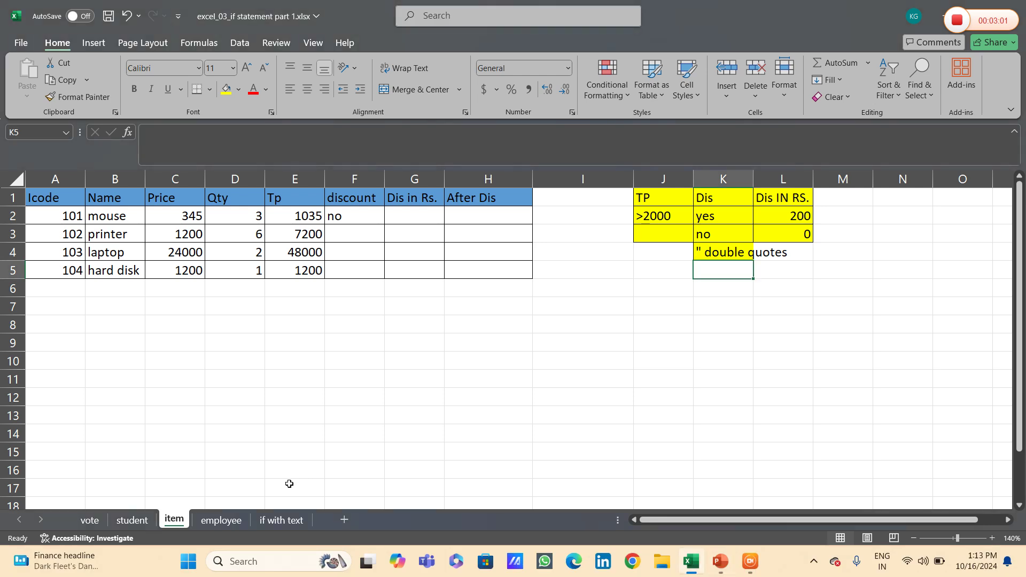
pyautogui.doubleClick(402, 213)
pyautogui.write('=if')
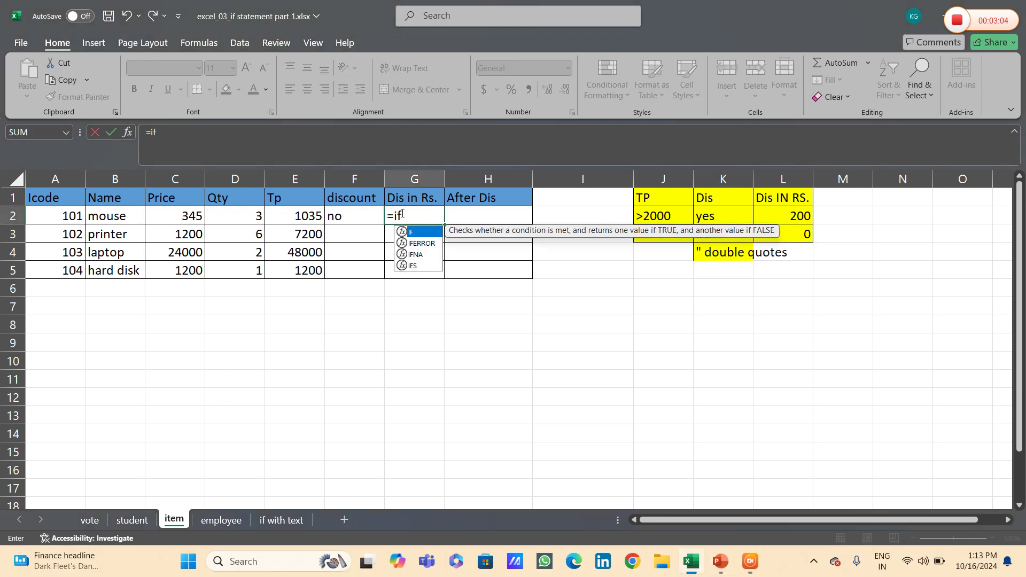
pyautogui.write('(e2<=2000m')
pyautogui.press('BackSpace')
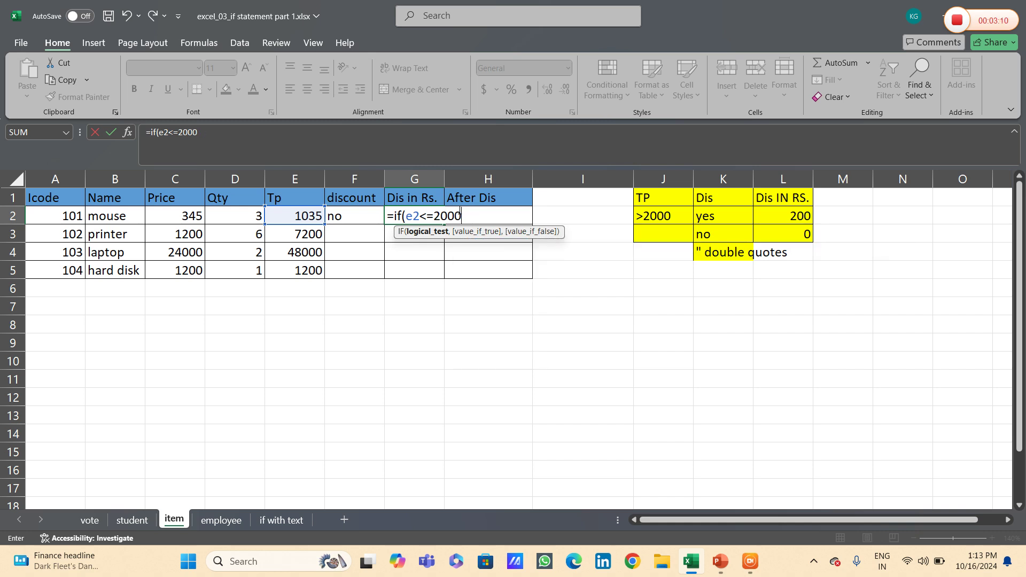
pyautogui.write(',200,')
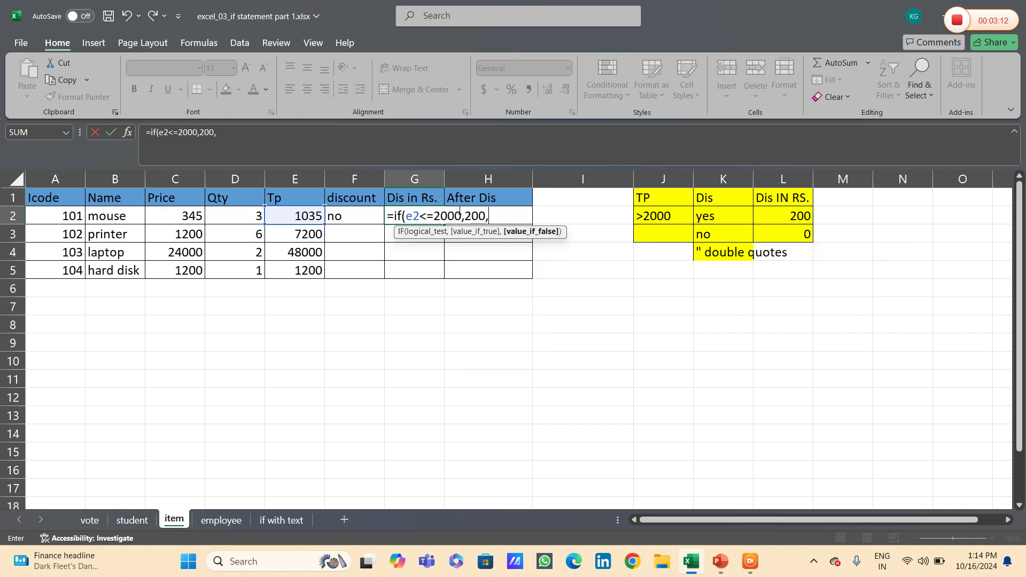
pyautogui.write('0)')
pyautogui.press('Return')
pyautogui.press('Up')
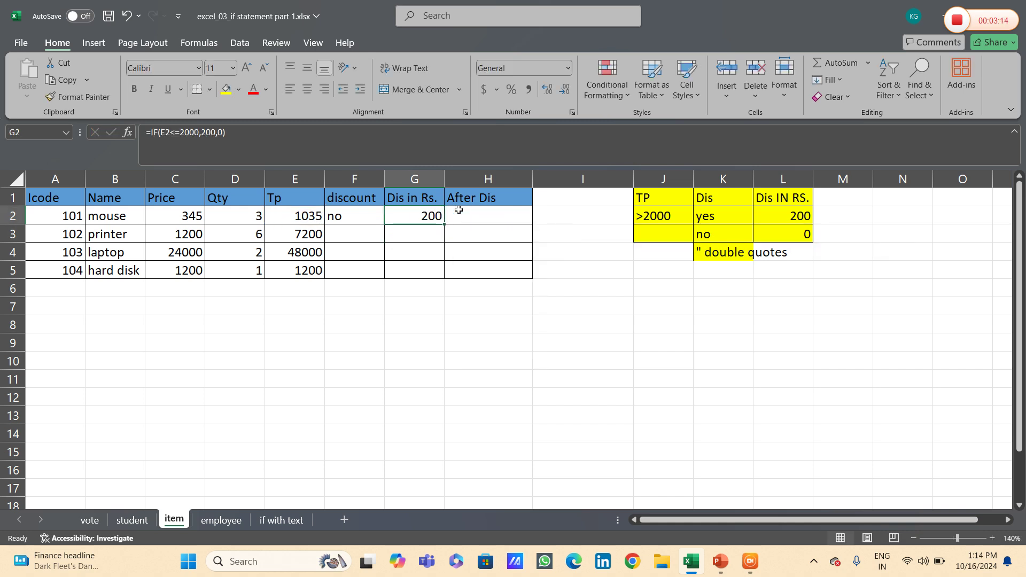
# Enter the formula =E2-G2 in After Dis cell H2 to subtract the discount from the total price
pyautogui.click(458, 210)
pyautogui.write('=')
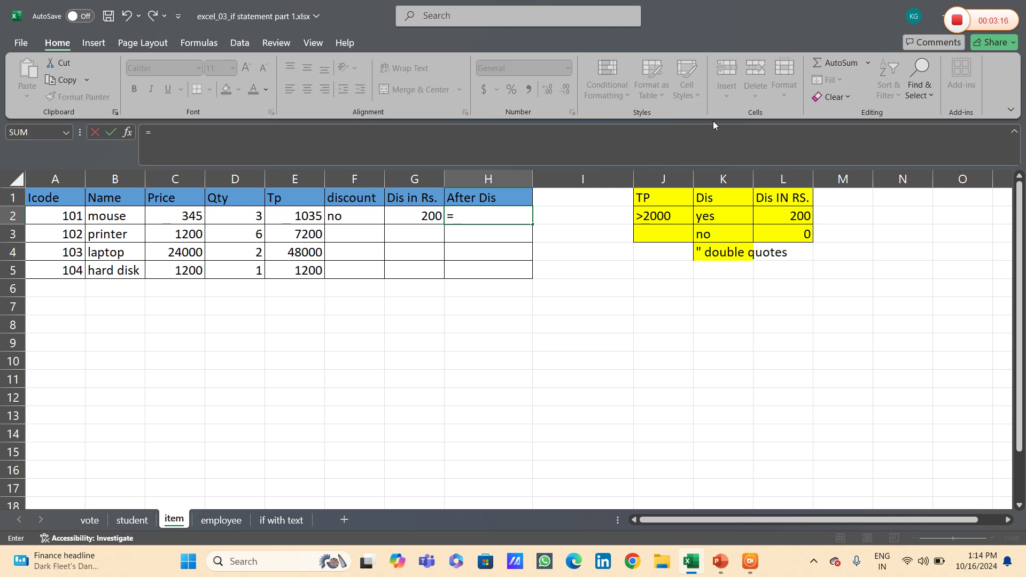
pyautogui.write('e2-')
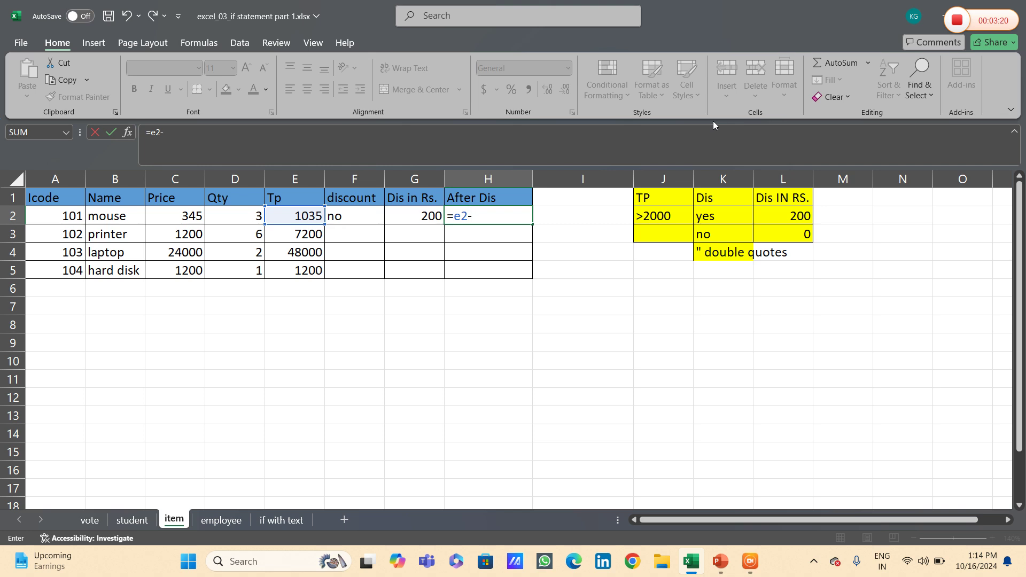
pyautogui.write('g2')
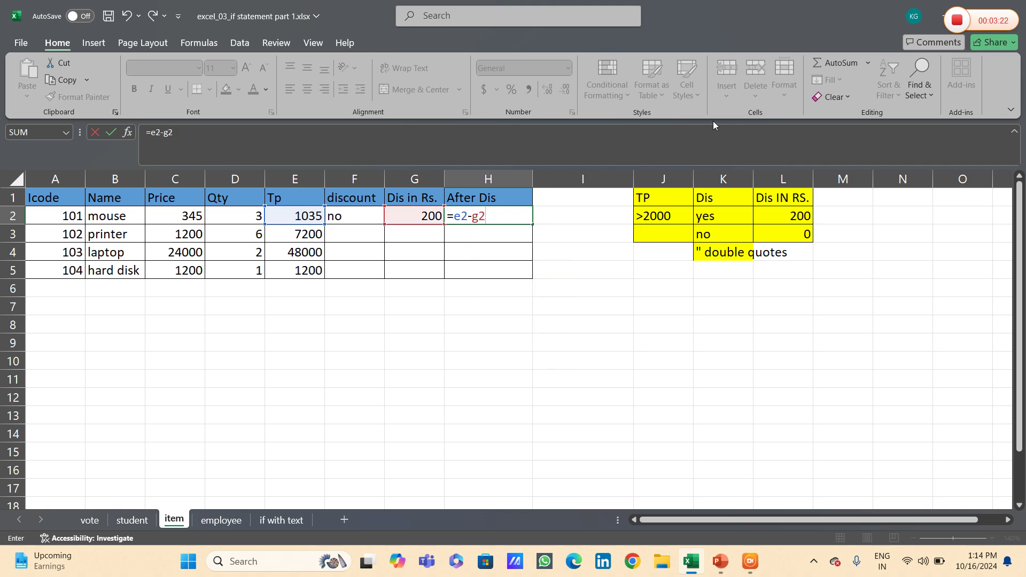
pyautogui.hotkey('ctrl', 'Return')
# Fill the discount, Dis in Rs. and After Dis formulas from F2:H2 down through row 5
pyautogui.press('Left')
pyautogui.press('Left')
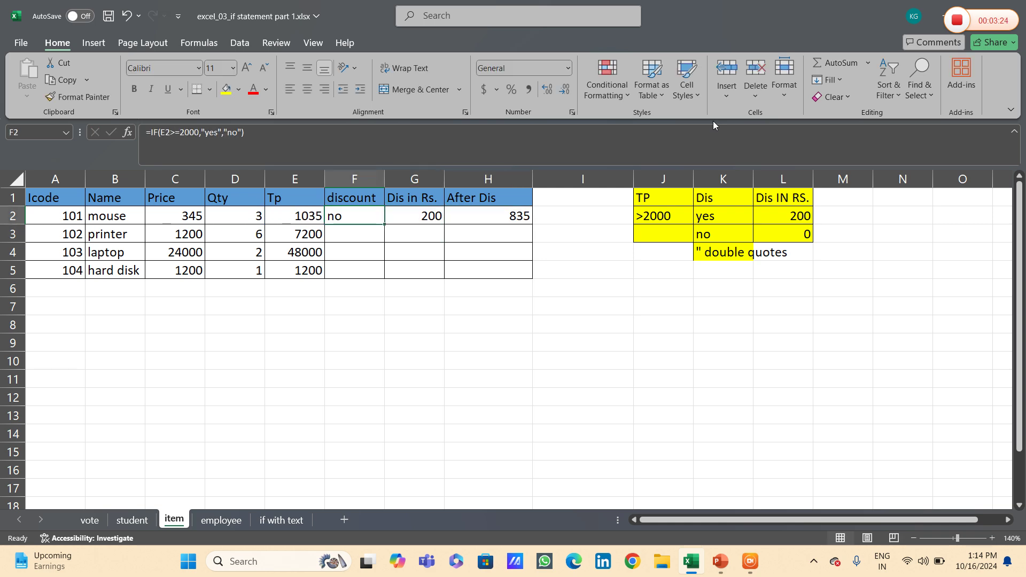
pyautogui.hotkey('shift', 'Right')
pyautogui.hotkey('shift', 'Right')
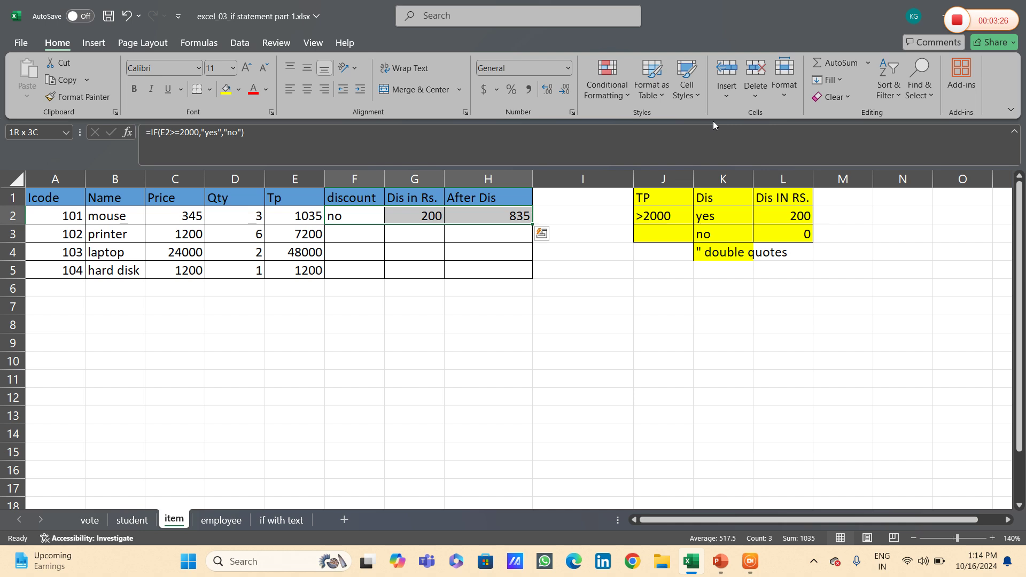
pyautogui.hotkey('shift', 'Down')
pyautogui.hotkey('shift', 'Down')
pyautogui.hotkey('shift', 'Down')
pyautogui.hotkey('ctrl', 'd')
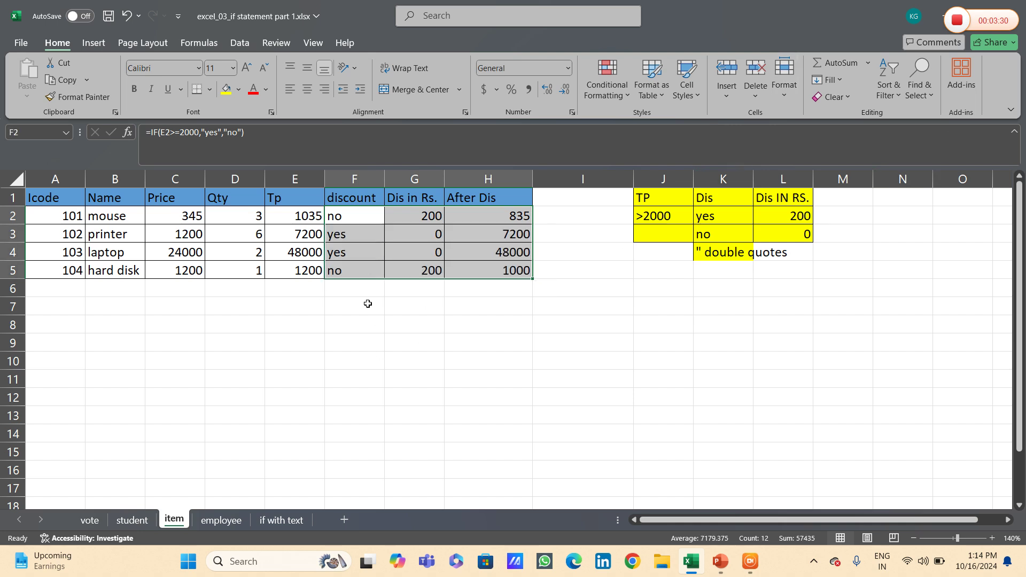
# On the employee sheet, enter the formula =IF(C2>=25000,"mkt","hr") in DEPT cell D2
pyautogui.click(223, 520)
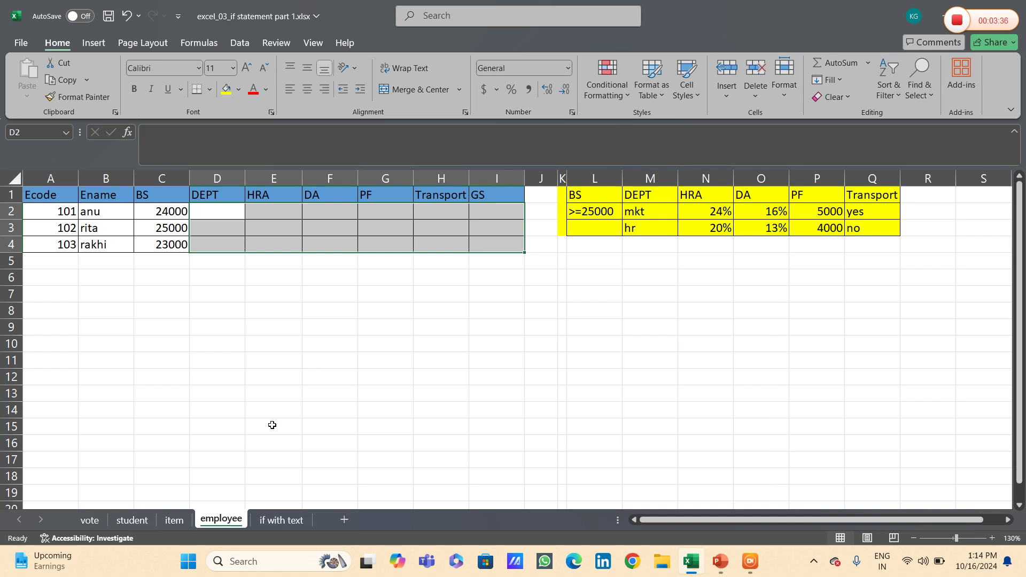
pyautogui.click(222, 215)
pyautogui.write('=if(')
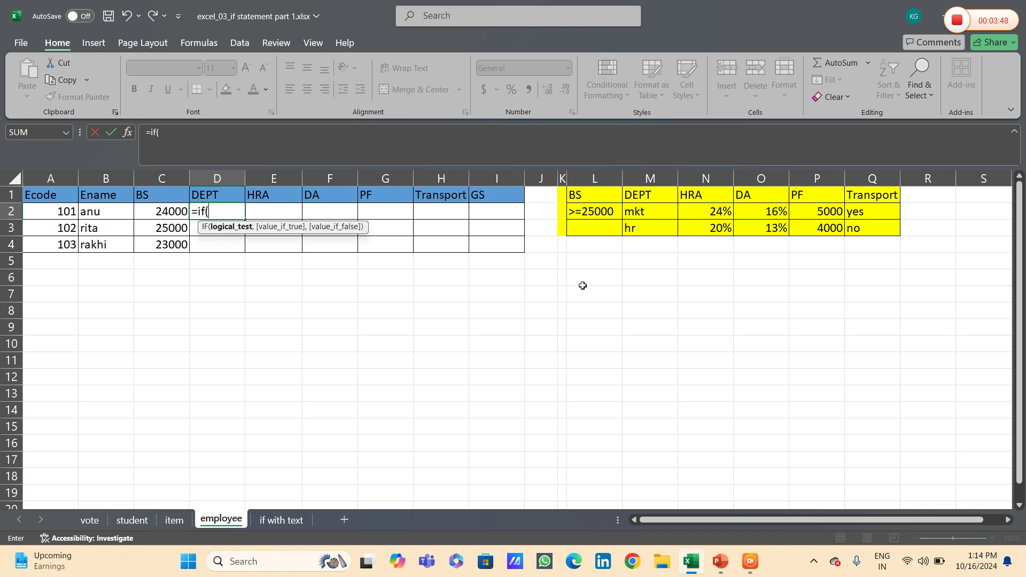
pyautogui.write('c2>=25000,"mk')
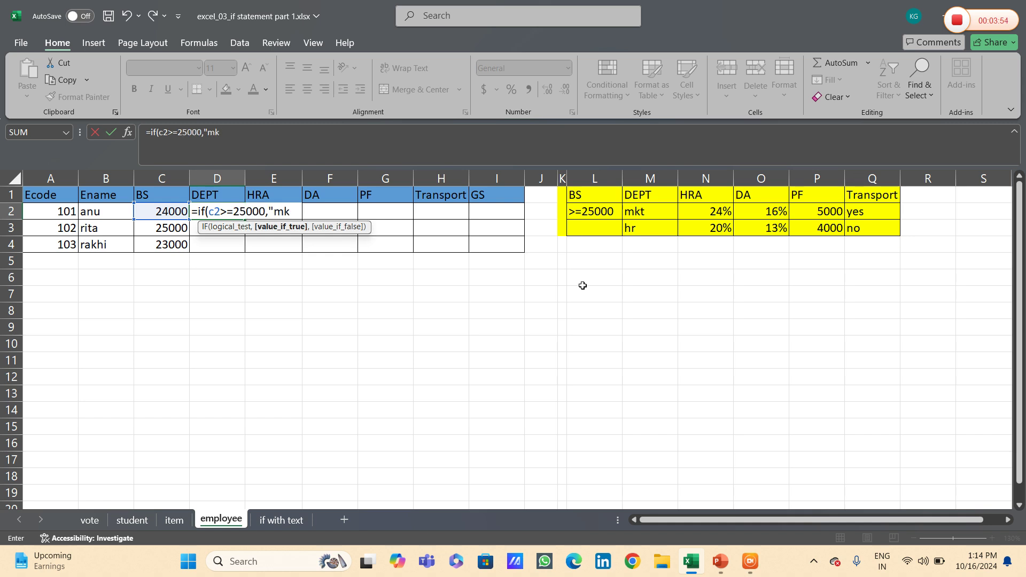
pyautogui.write('t","hr")')
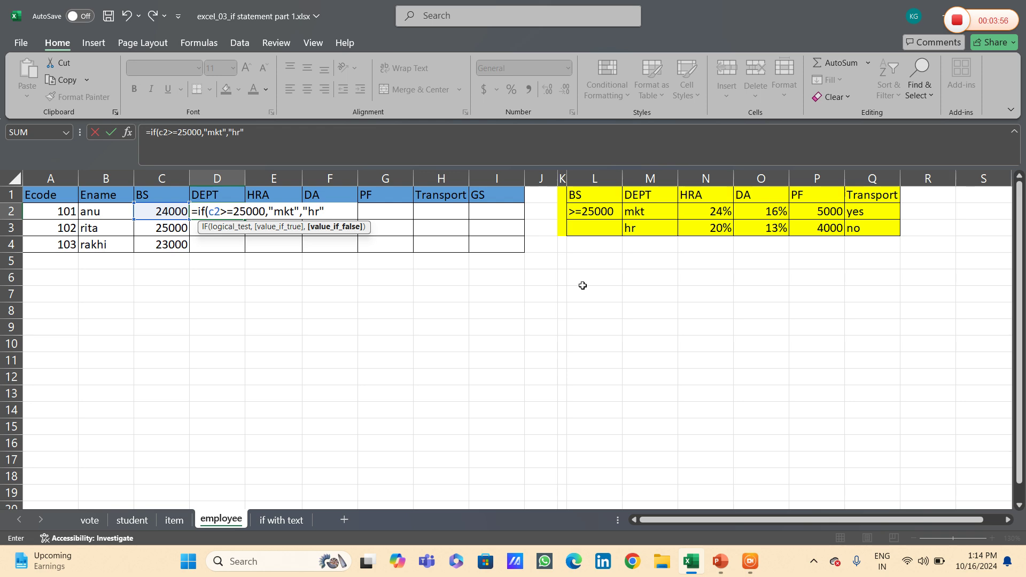
pyautogui.press('Return')
# Enter the formula =IF(C2>=25000,C2*24%,C2*20%) in HRA cell E2
pyautogui.press('Up')
pyautogui.press('Right')
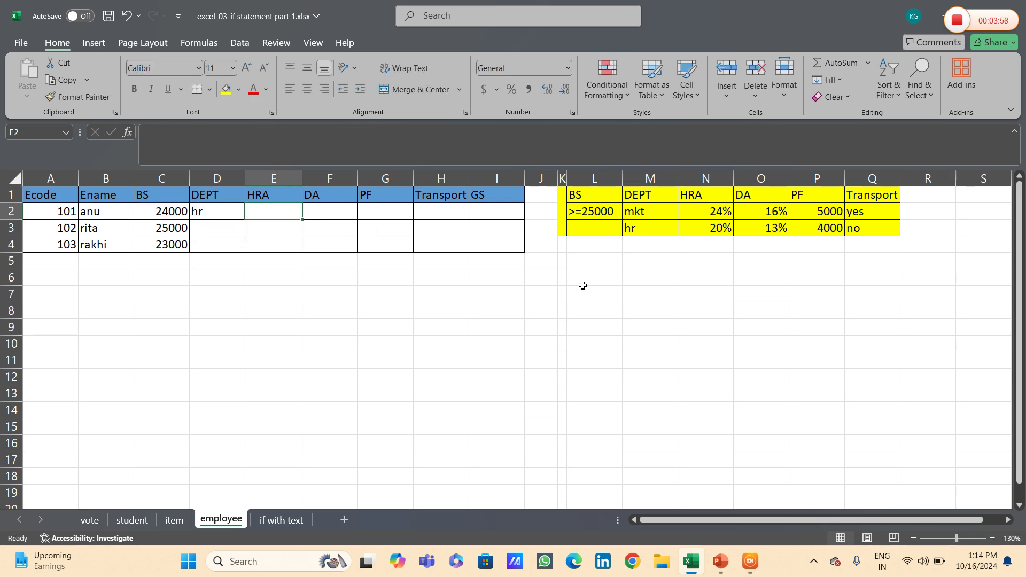
pyautogui.write('=if')
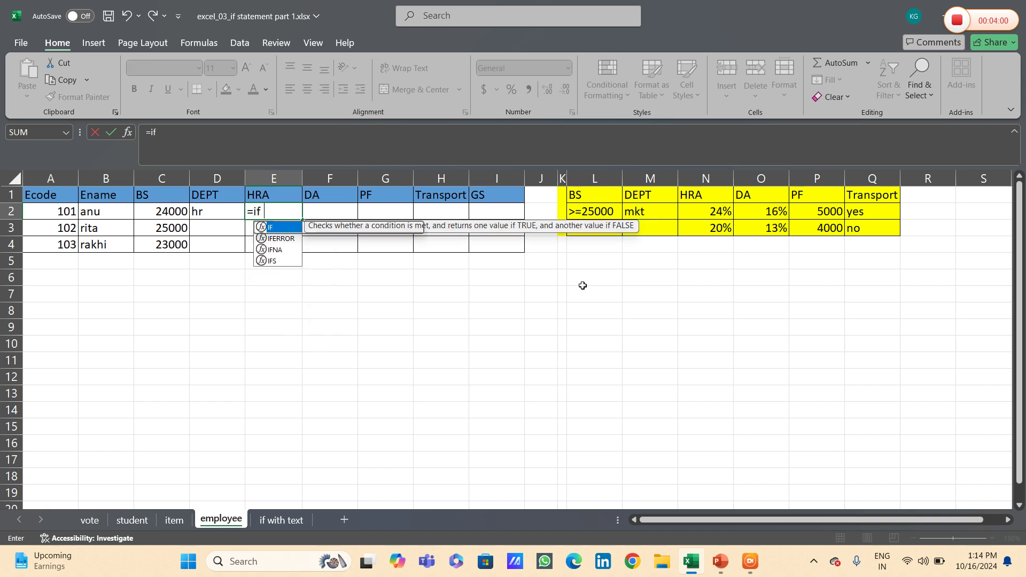
pyautogui.write('(c2>=25')
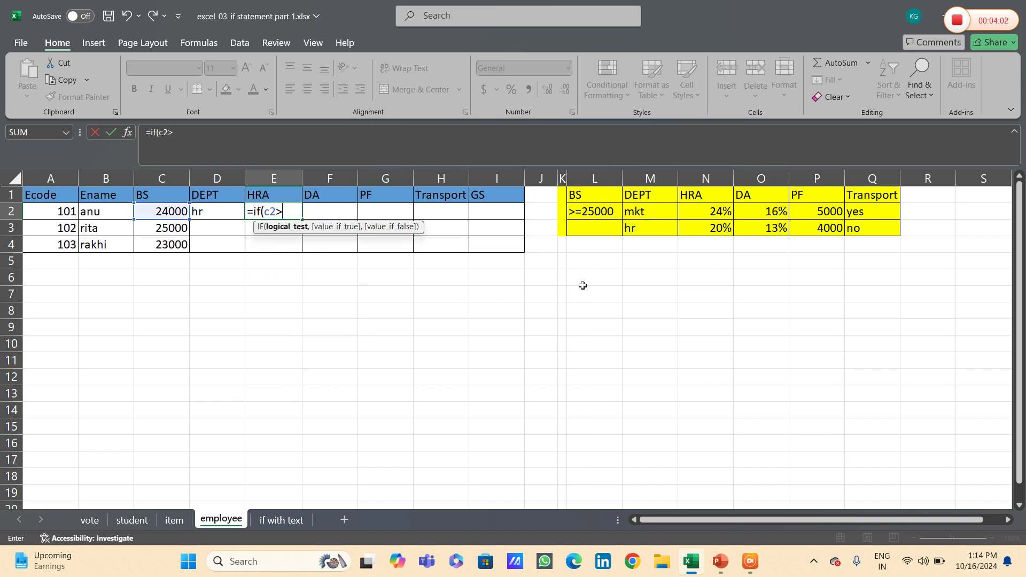
pyautogui.write('000,c2*24')
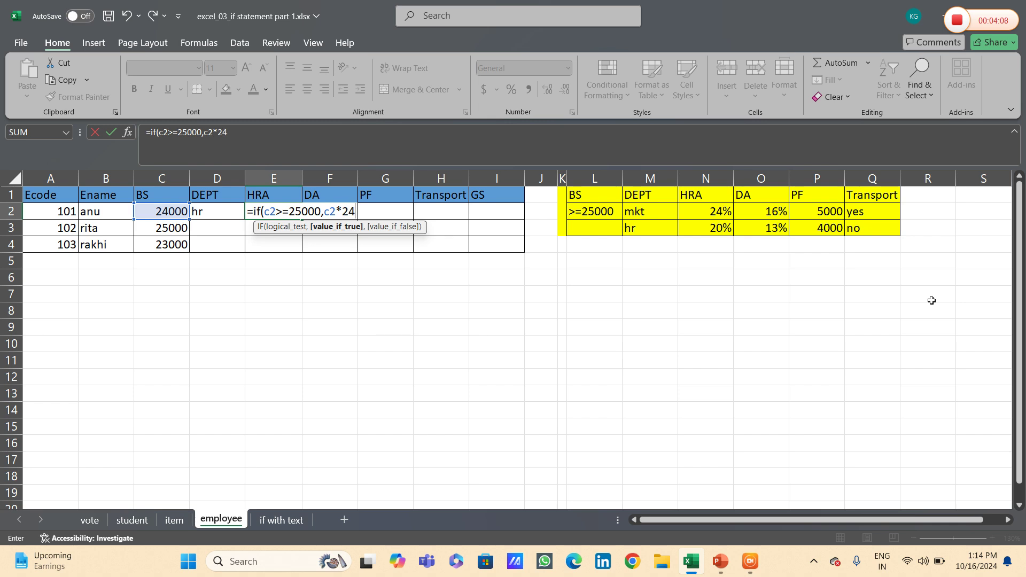
pyautogui.write('%,')
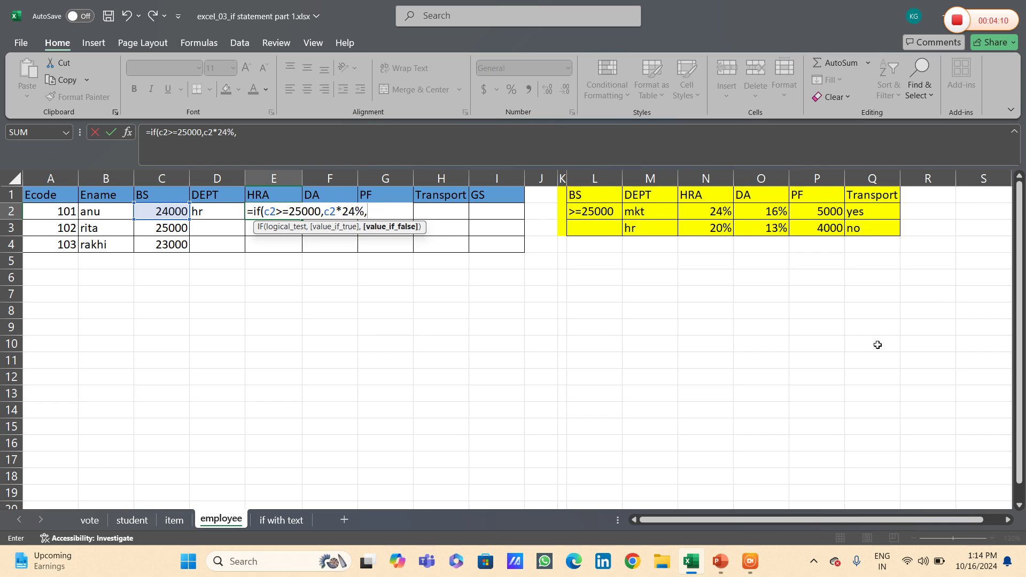
pyautogui.write('c2*2')
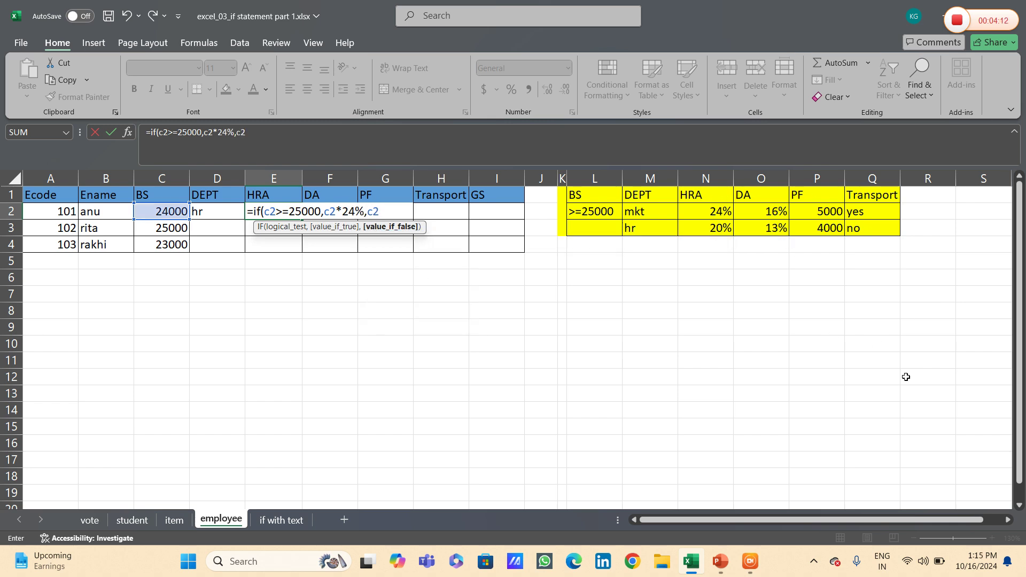
pyautogui.write('0%')
pyautogui.press('Return')
# Try to enter the formula =IF(C2>=25000,"C2*16%,C2*13%) in DA cell F2
pyautogui.press('Up')
pyautogui.press('Right')
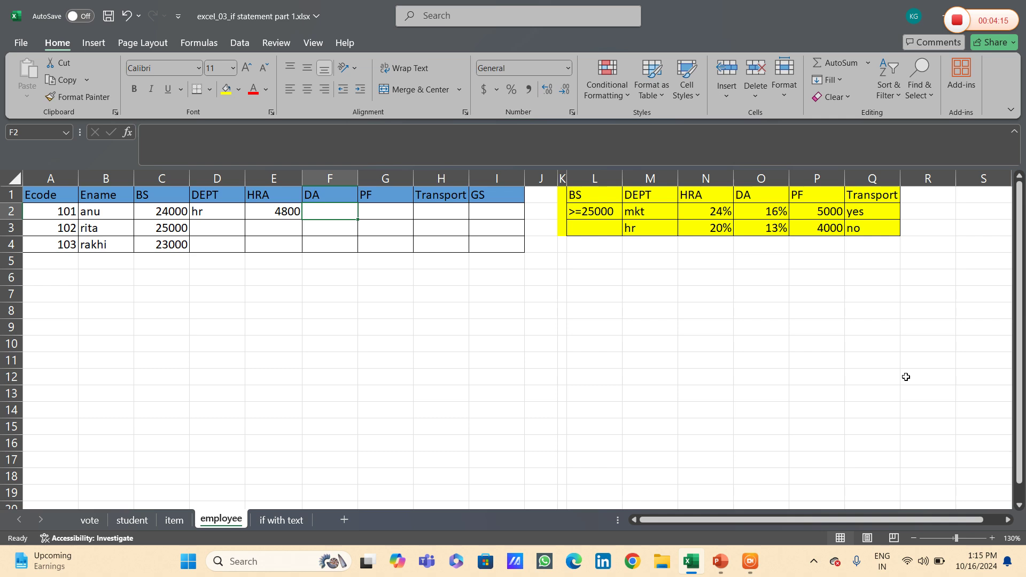
pyautogui.write('=if(c2>=25000,"c2')
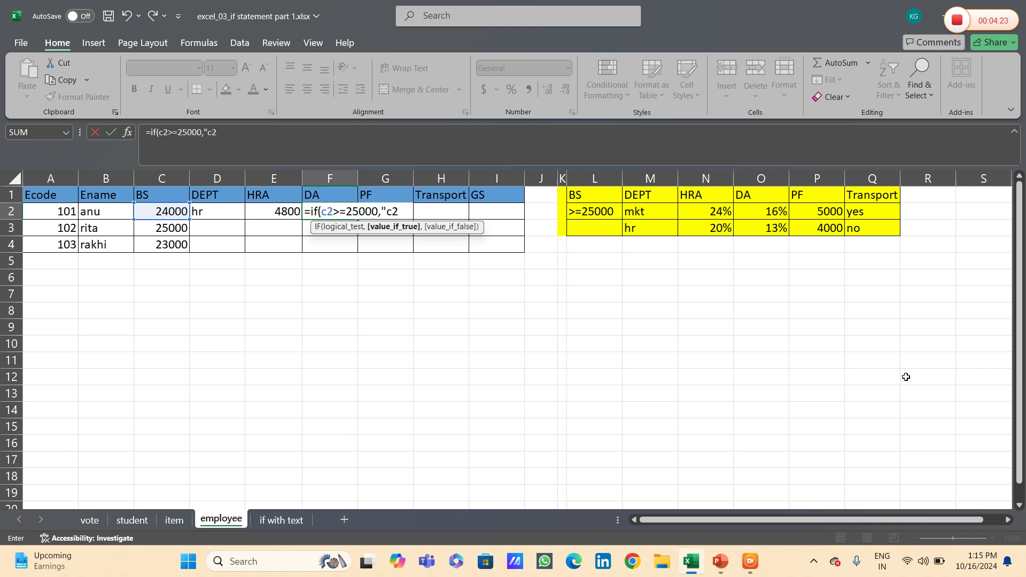
pyautogui.write('*16%,c2*13%')
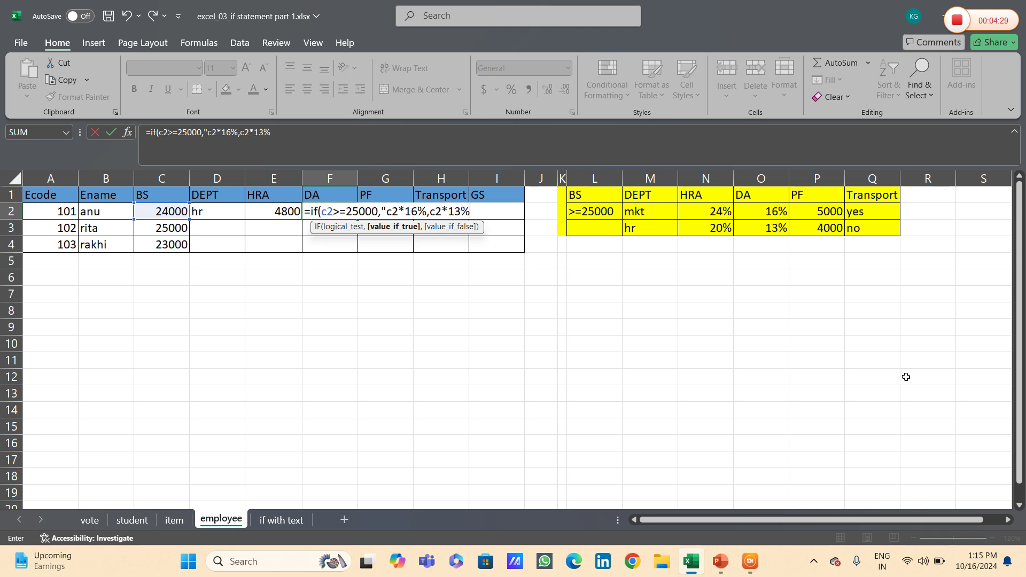
pyautogui.write(')')
pyautogui.press('Return')
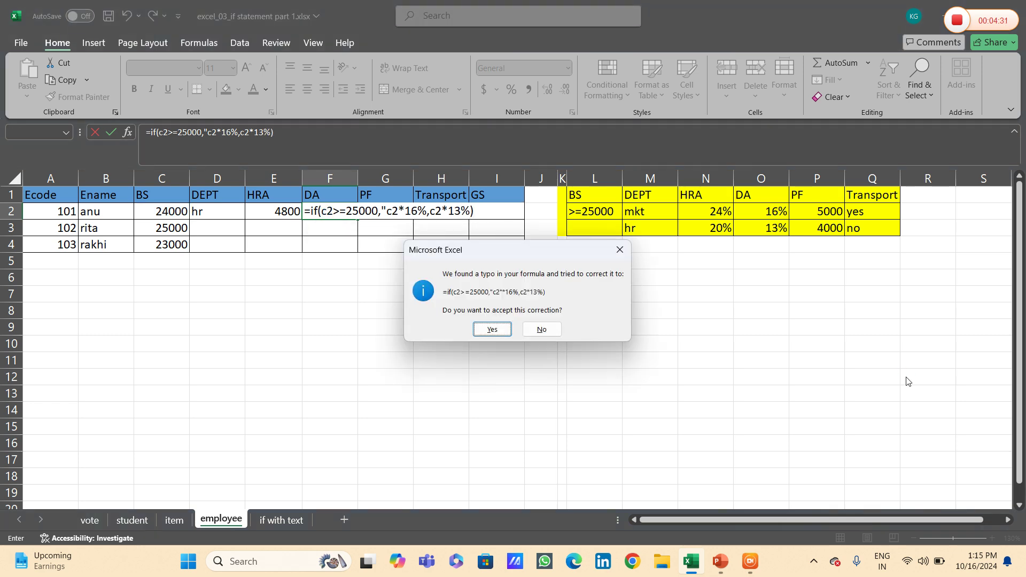
# Reject the suggested correction and remove the stray quotation mark before C2*16% so F2 holds =IF(C2>=25000,C2*16%,C2*13%)
pyautogui.press('Escape')
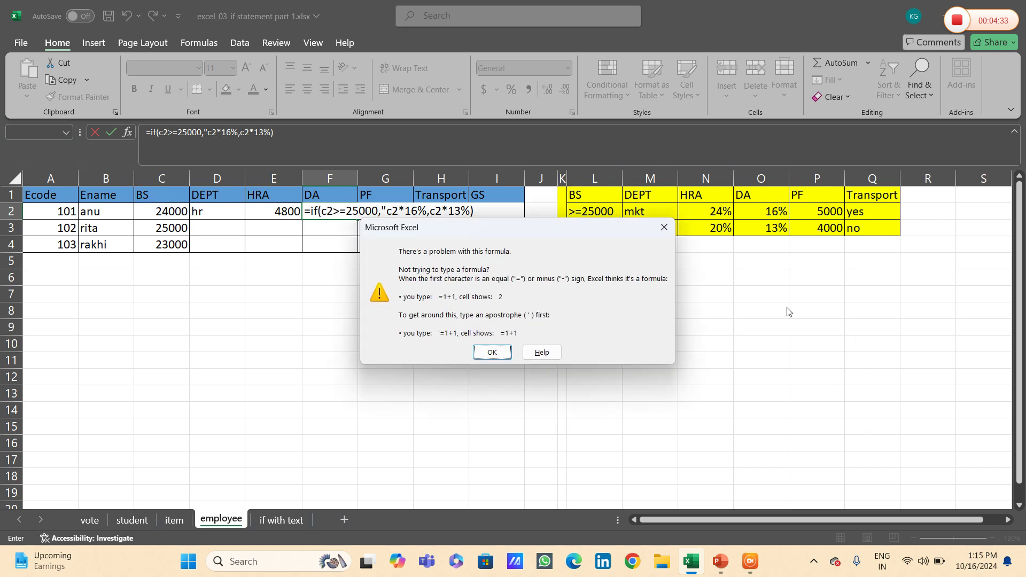
pyautogui.click(665, 224)
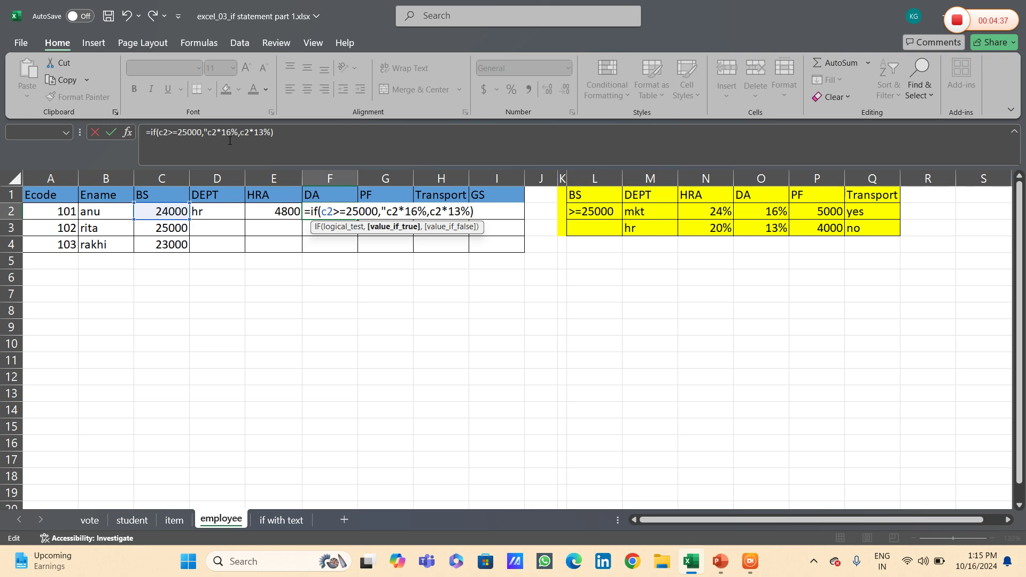
pyautogui.click(380, 213)
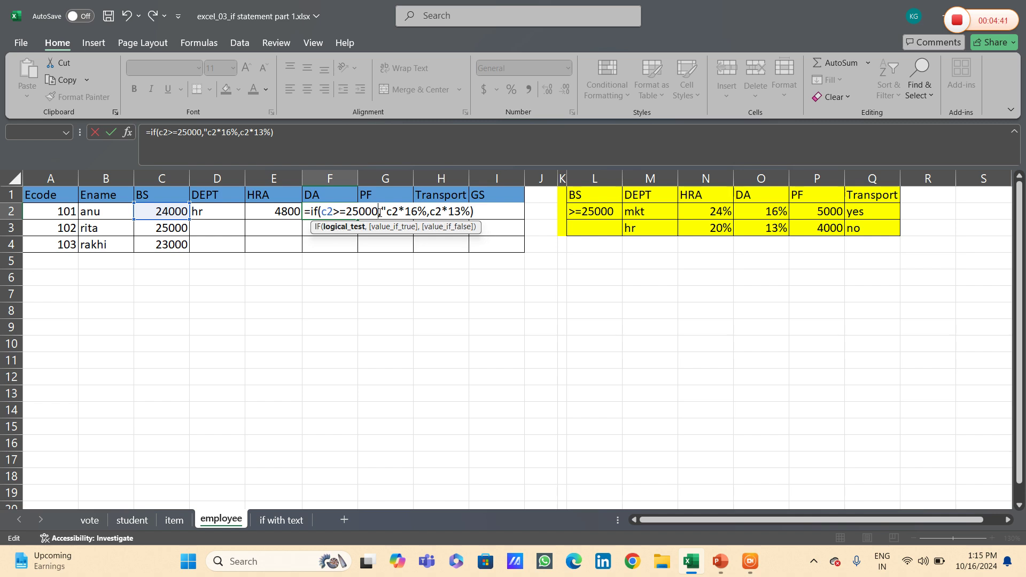
pyautogui.write('"')
pyautogui.press('BackSpace')
pyautogui.press('Right')
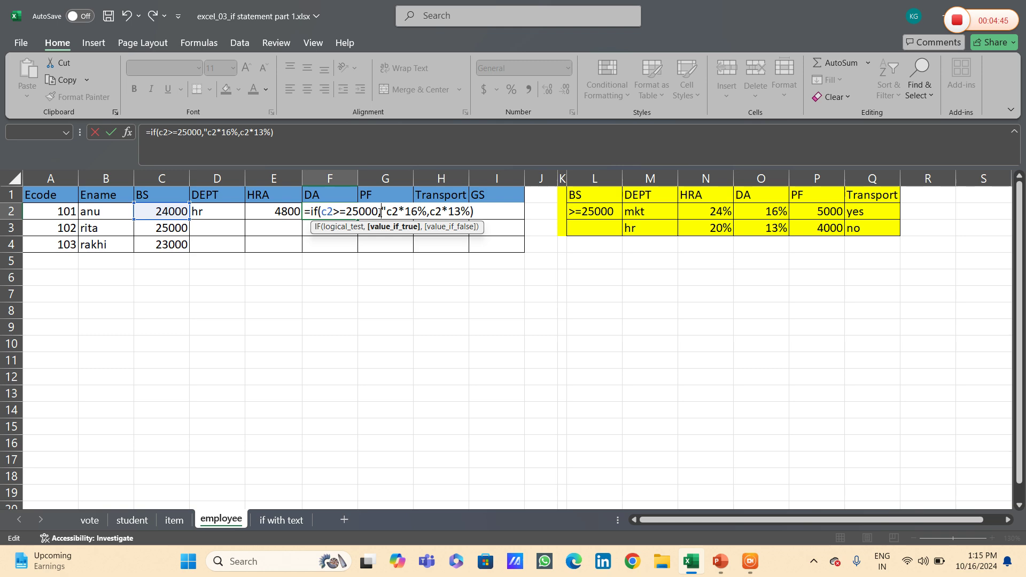
pyautogui.press('Delete')
pyautogui.press('Return')
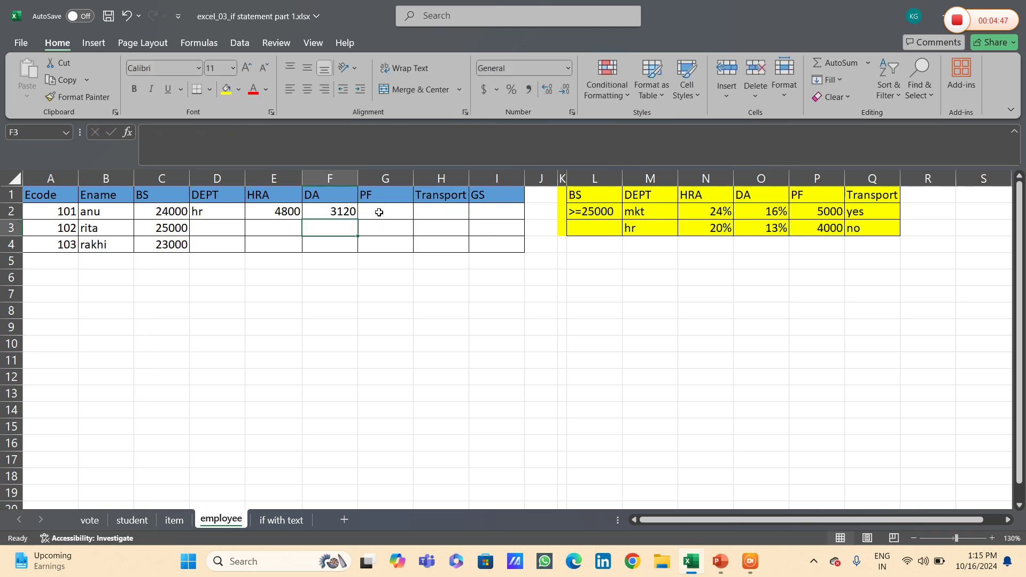
# Enter the formula =IF(C2>=25000,"yes","no") in cell G2 of the PF column
pyautogui.click(379, 213)
pyautogui.write('=')
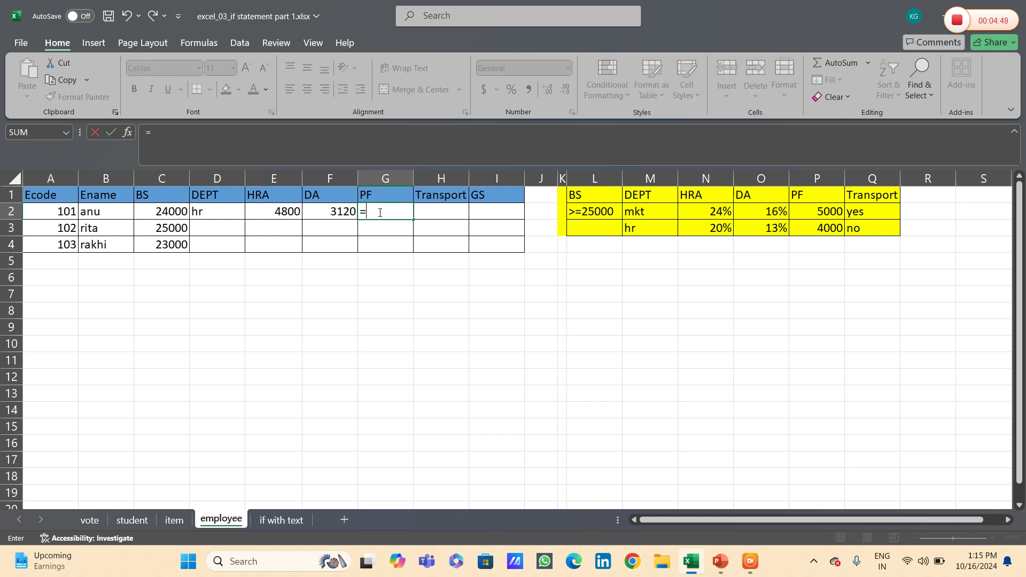
pyautogui.write('if(c')
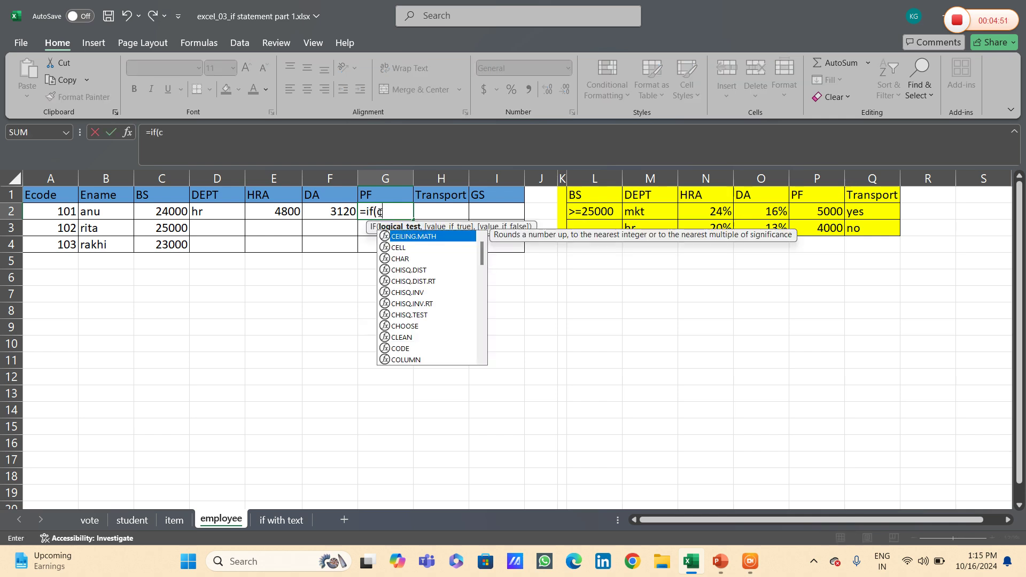
pyautogui.write('2>=2500')
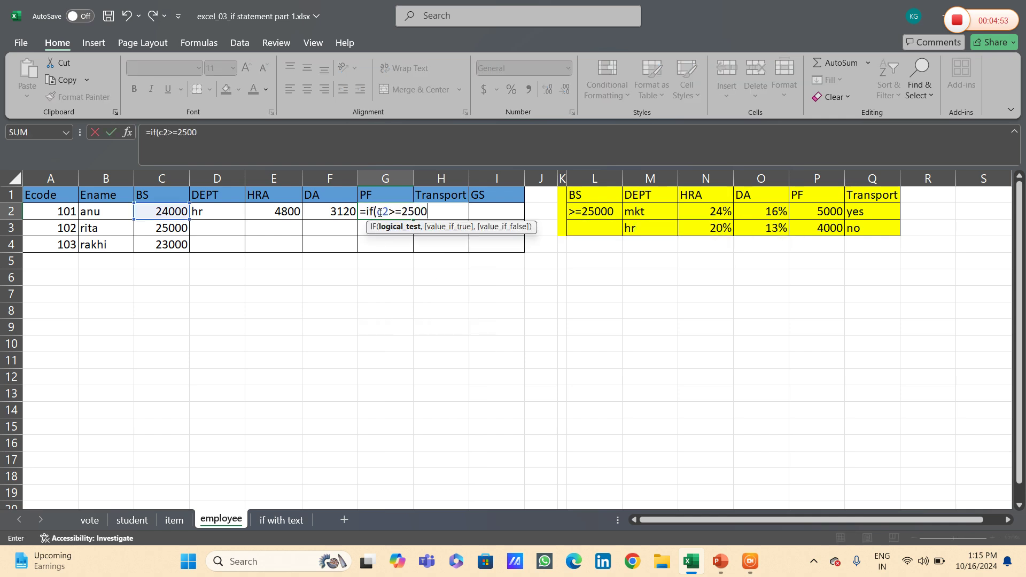
pyautogui.write('0,"ye')
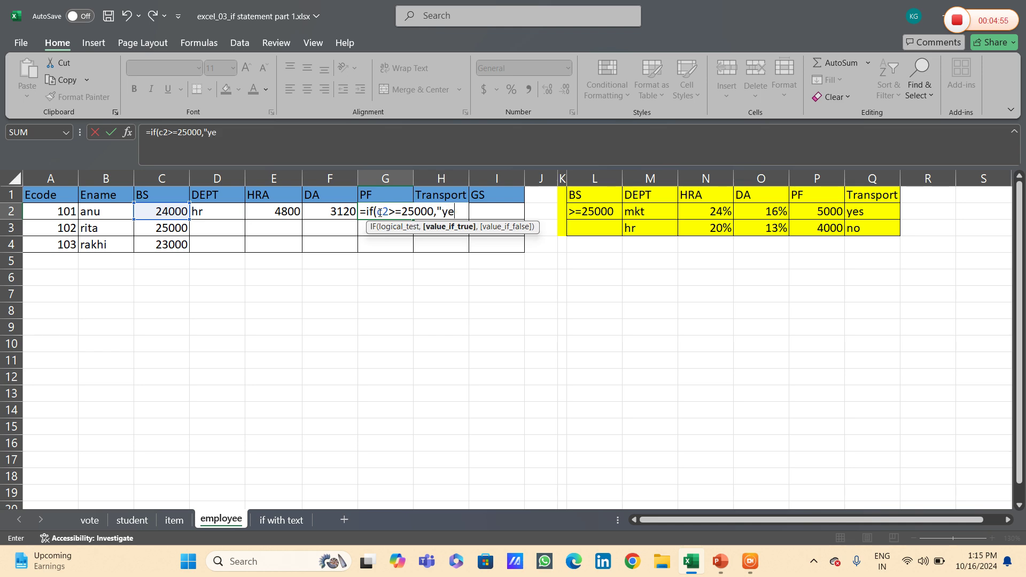
pyautogui.write('s","no")')
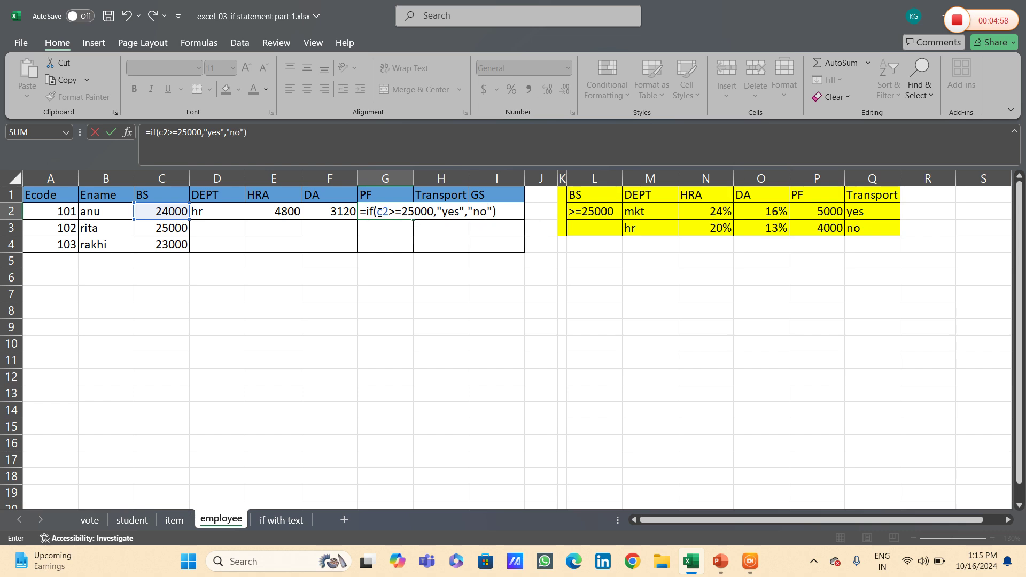
pyautogui.press('Return')
# Swap the two column headings by renaming G1 as Transport and H1 as pf
pyautogui.click(379, 212)
pyautogui.press('Right')
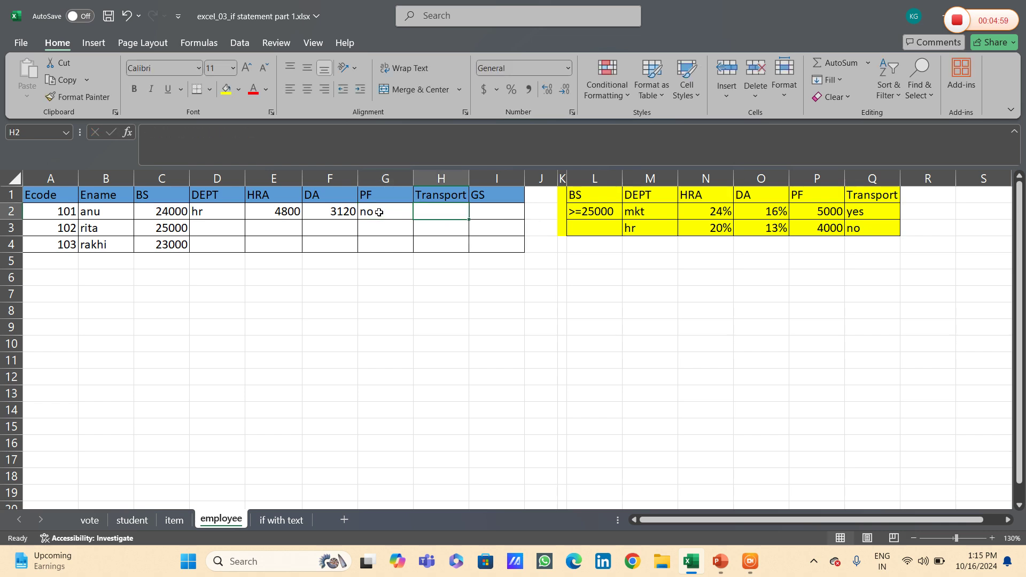
pyautogui.press('Left')
pyautogui.press('Up')
pyautogui.write('Tr')
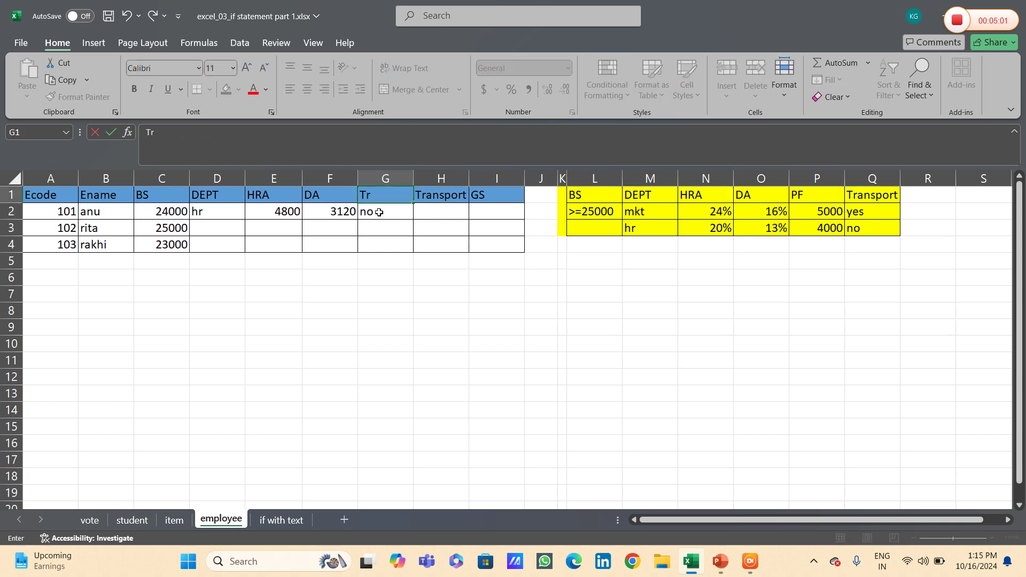
pyautogui.write('ansport')
pyautogui.press('Tab')
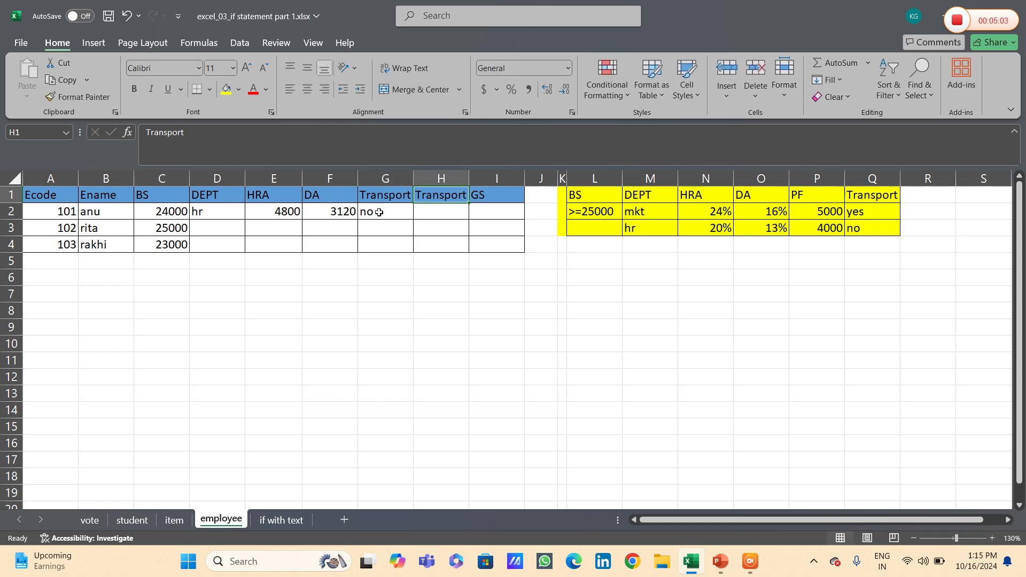
pyautogui.write('pf')
pyautogui.press('Return')
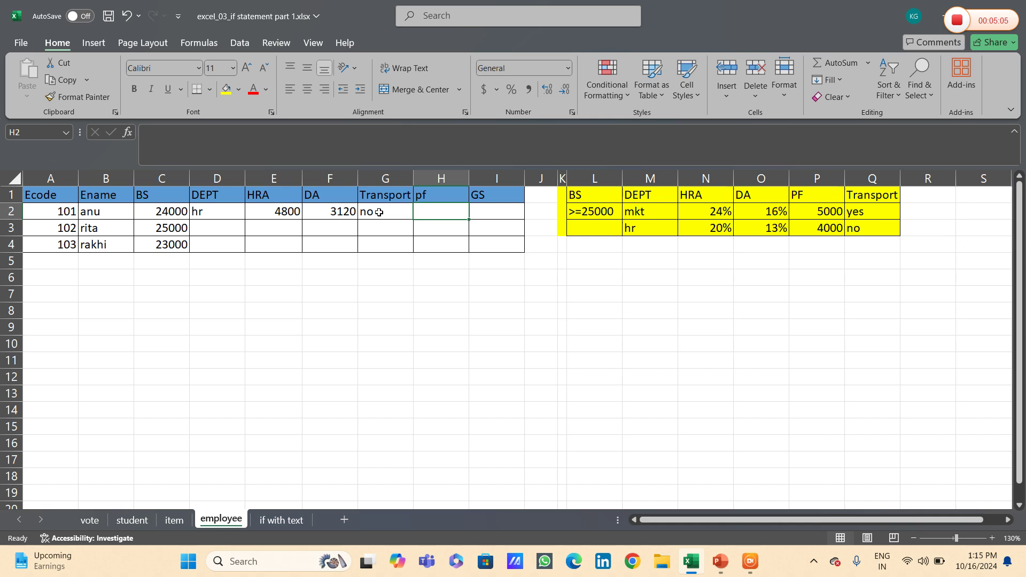
# Enter the formula =IF(C2>=25000,5000,4000) in pf cell H2
pyautogui.write('=if(')
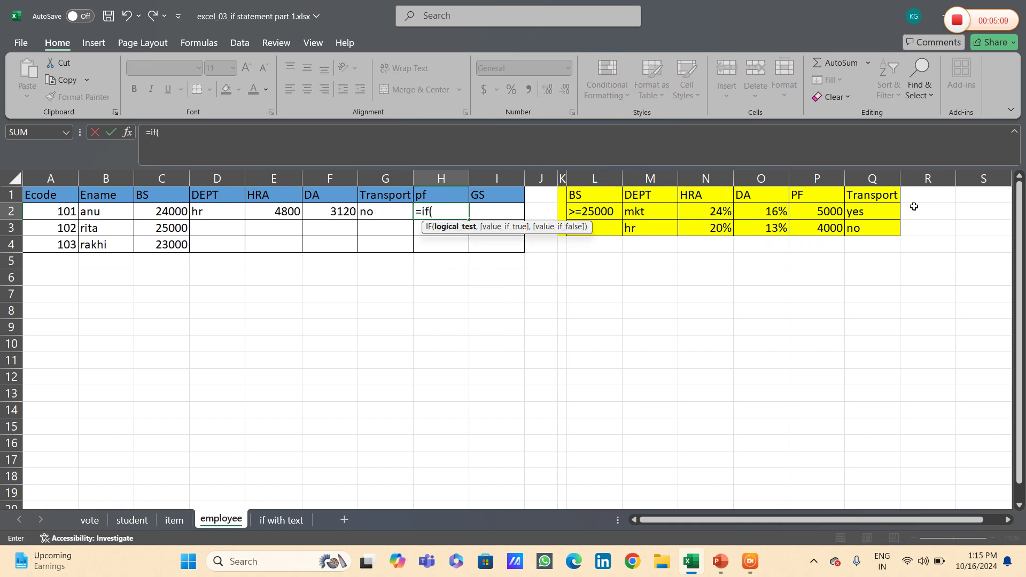
pyautogui.write('c2>=')
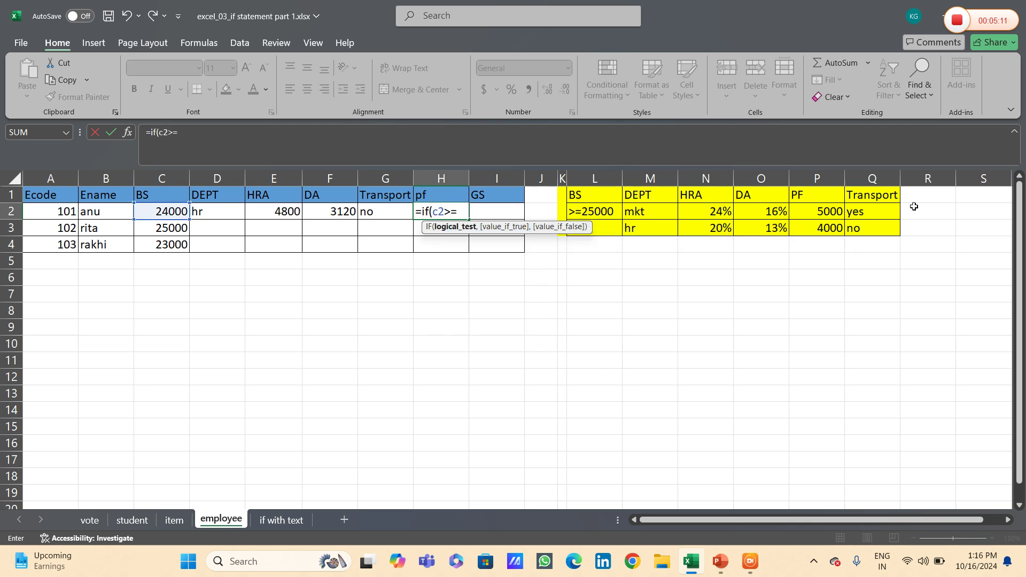
pyautogui.write('25000,5000,4')
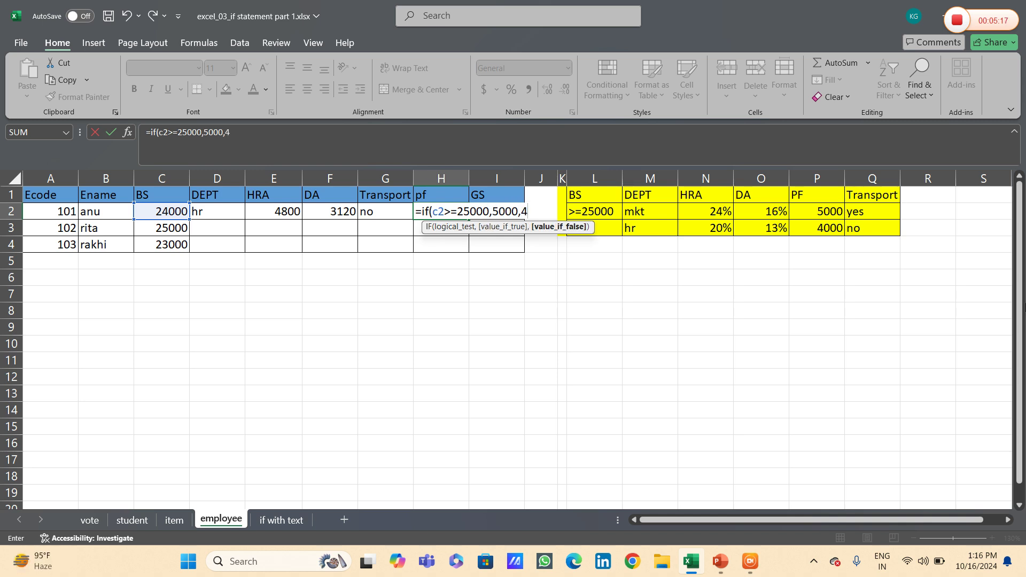
pyautogui.write('000)')
pyautogui.press('Return')
# Enter the formula =C2+E2+F2-H2 in GS cell I2 to add the allowances to the basic salary and subtract the pf
pyautogui.press('Up')
pyautogui.press('Right')
pyautogui.write('=c2+d2')
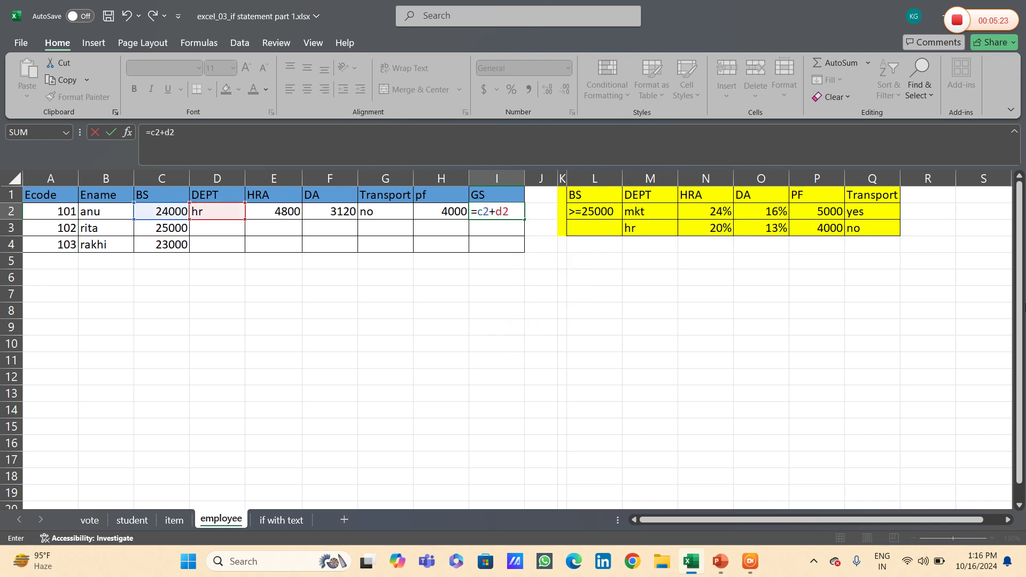
pyautogui.write('+e')
pyautogui.press('BackSpace')
pyautogui.press('BackSpace')
pyautogui.press('BackSpace')
pyautogui.press('BackSpace')
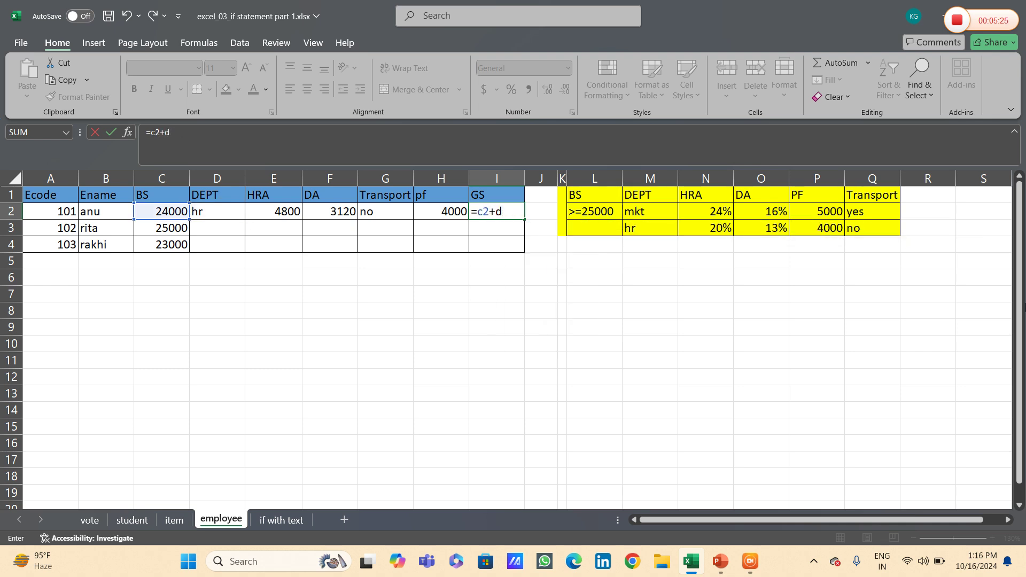
pyautogui.write('e2+d')
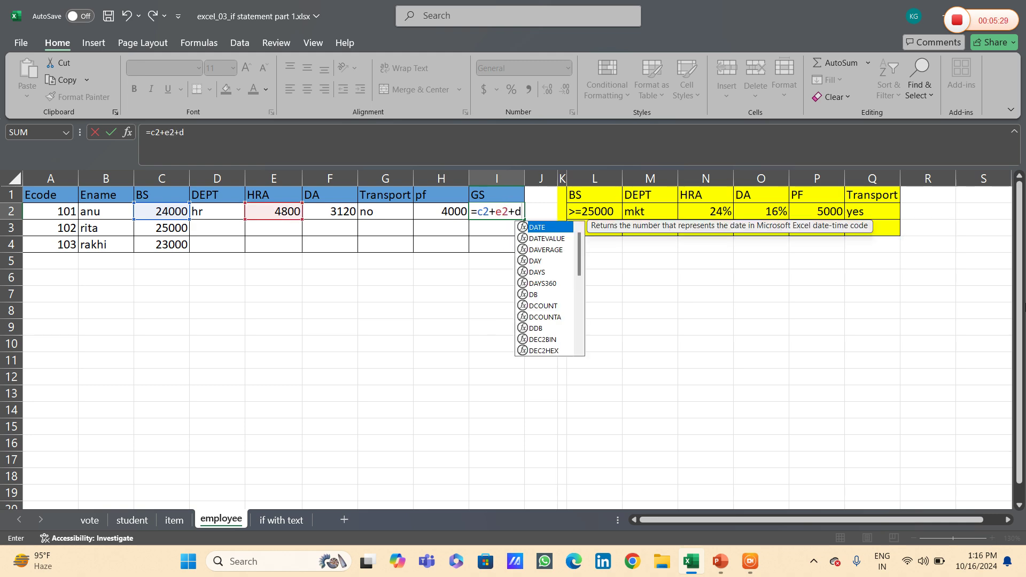
pyautogui.press('BackSpace')
pyautogui.write('f2')
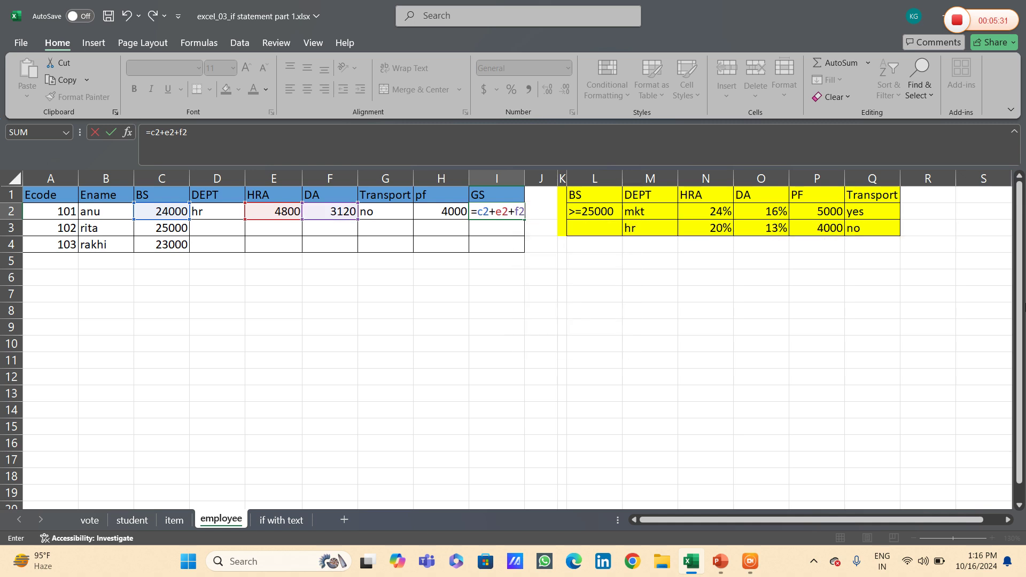
pyautogui.write('-h2')
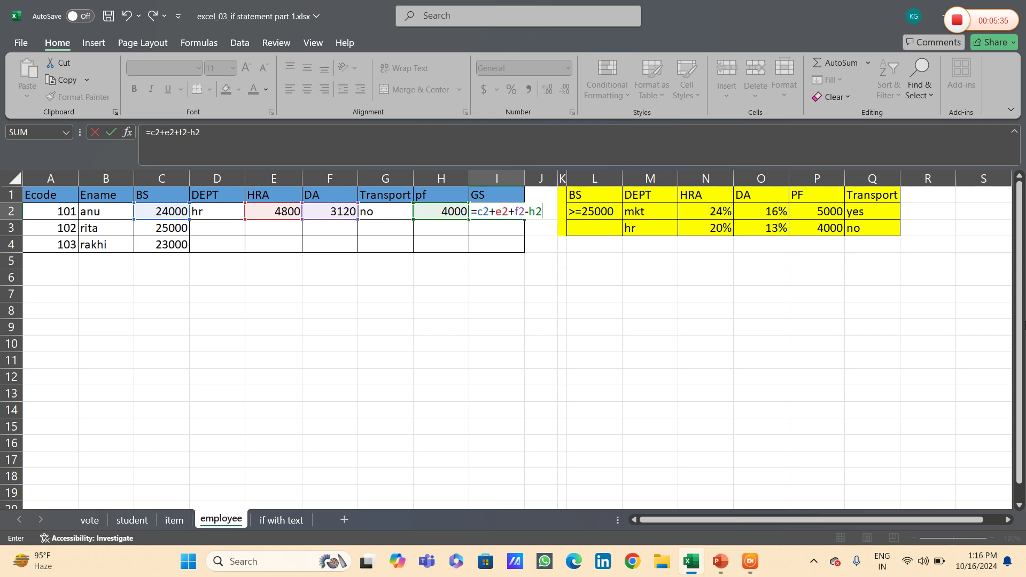
pyautogui.press('Return')
# Fill the row 2 formulas of the DEPT through GS columns down to row 4, covering D2:I4
pyautogui.press('Up')
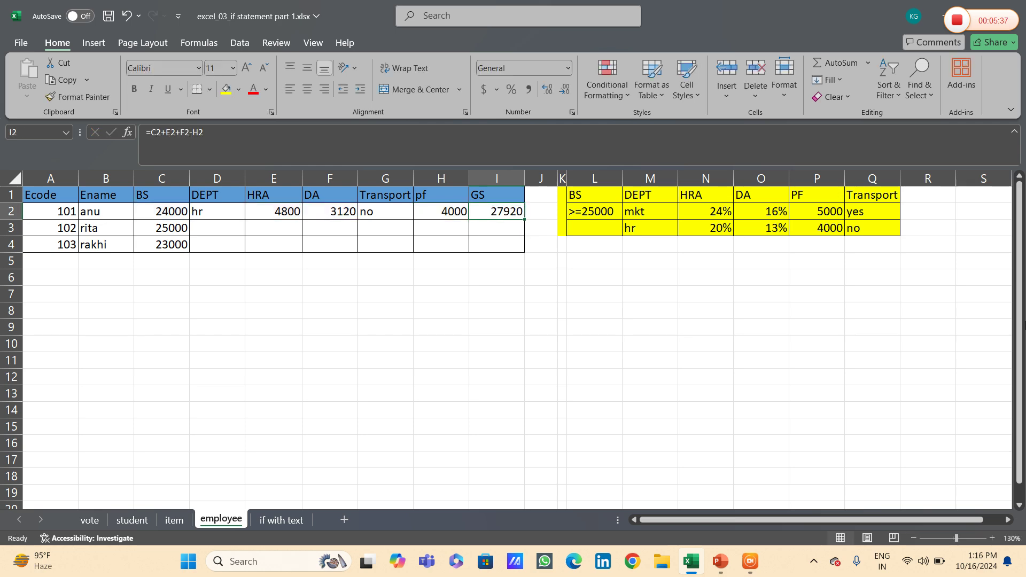
pyautogui.press('Left')
pyautogui.press('Left')
pyautogui.press('Left')
pyautogui.press('Left')
pyautogui.press('Left')
pyautogui.hotkey('shift', 'Right')
pyautogui.hotkey('shift', 'Right')
pyautogui.hotkey('shift', 'Right')
pyautogui.hotkey('shift', 'Right')
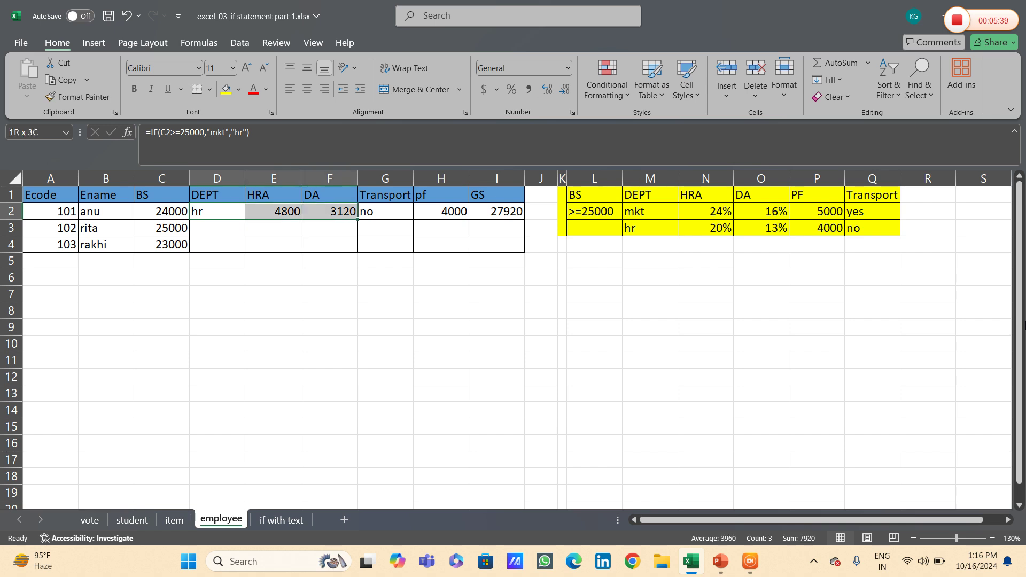
pyautogui.hotkey('shift', 'Right')
pyautogui.hotkey('shift', 'Down')
pyautogui.hotkey('shift', 'Down')
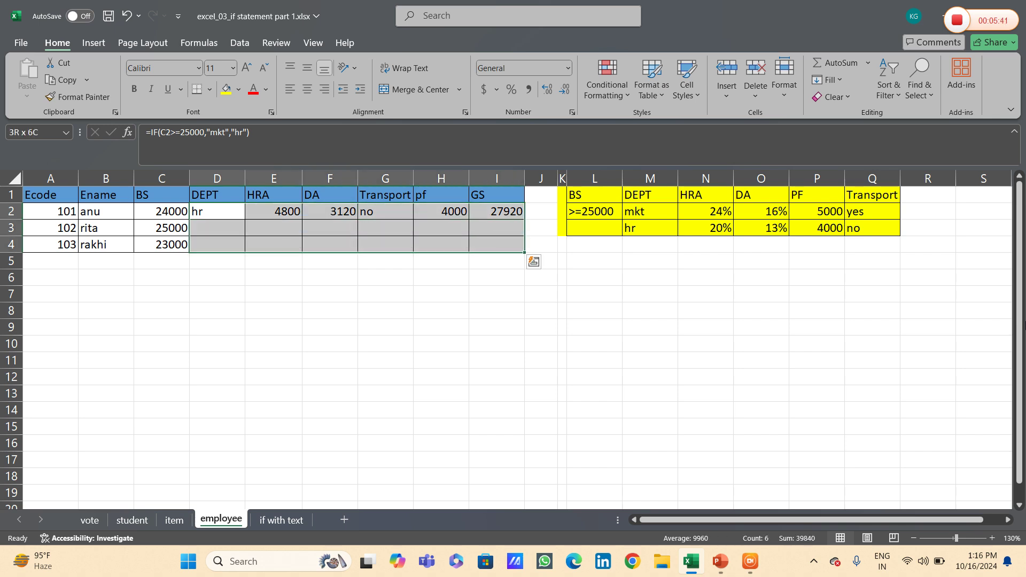
pyautogui.hotkey('ctrl', 'd')
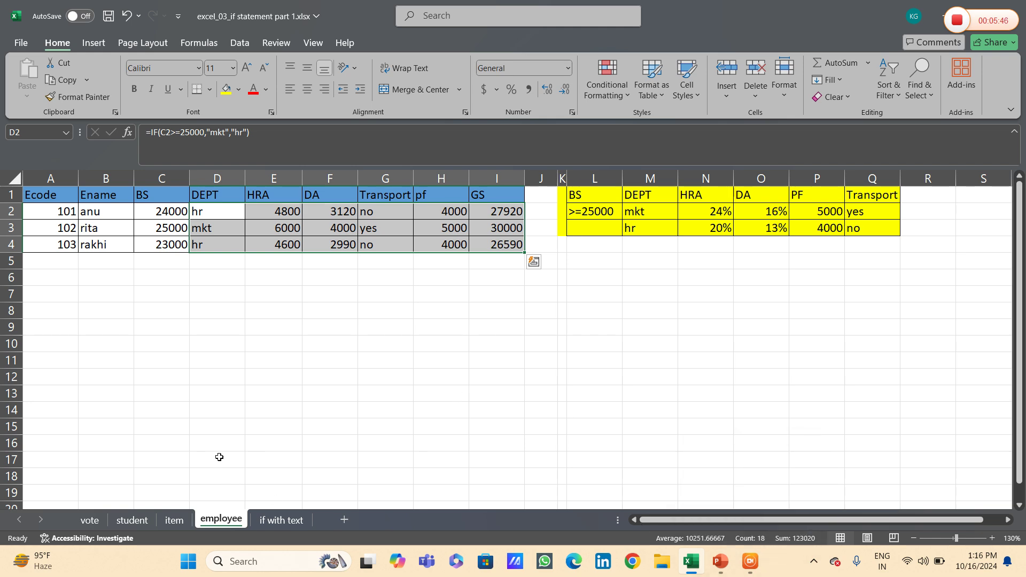
# Open the "if with text" sheet, read the PowerPoint slide on the IF function with text, and return to the workbook
pyautogui.click(287, 521)
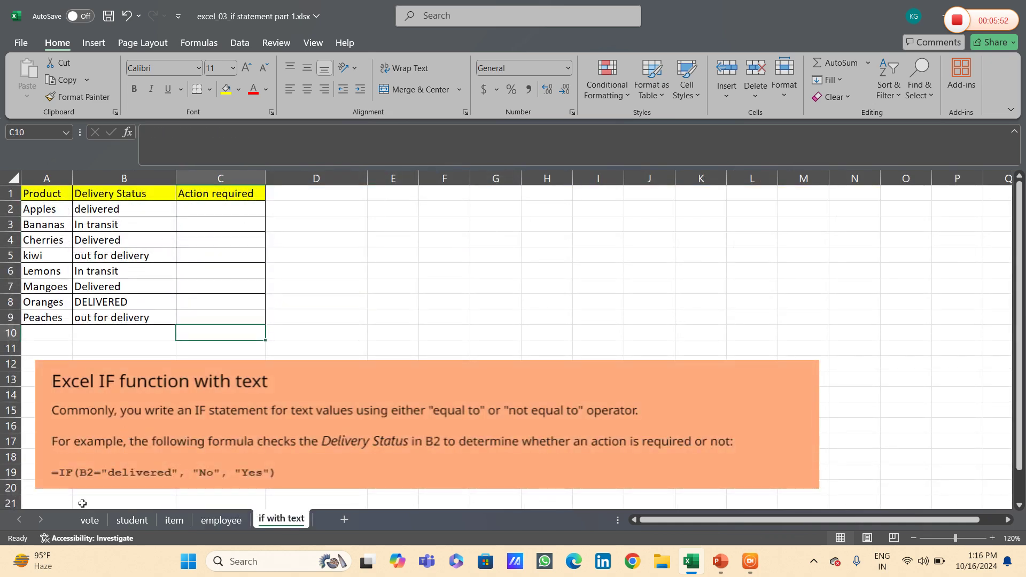
pyautogui.hotkey('alt', 'Tab')
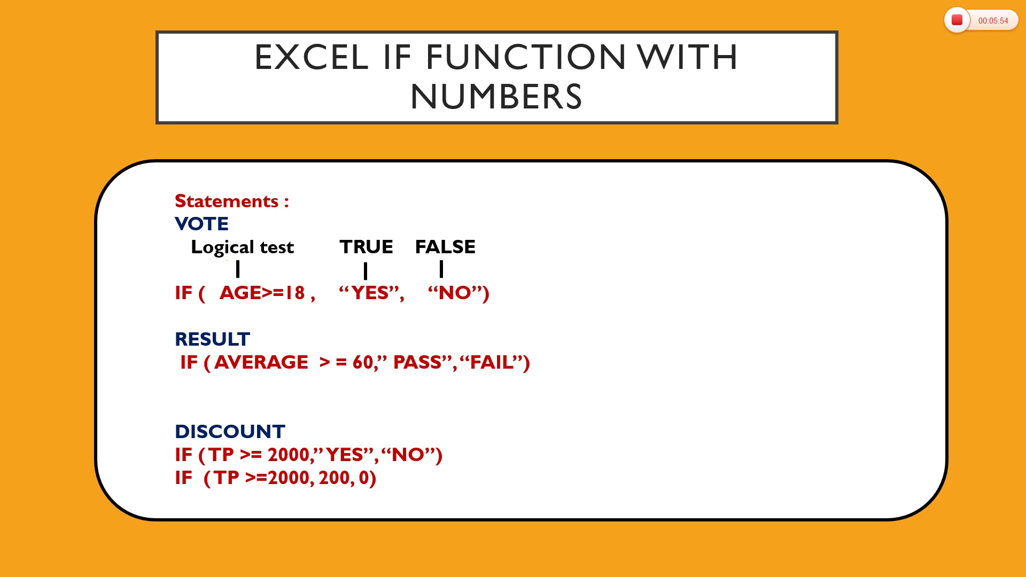
pyautogui.press('Right')
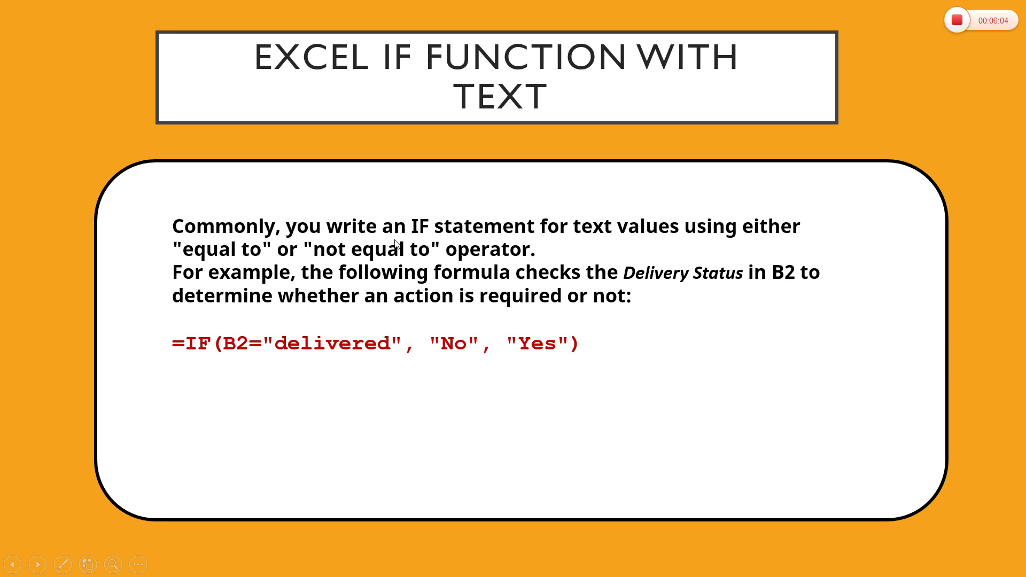
pyautogui.hotkey('alt', 'Tab')
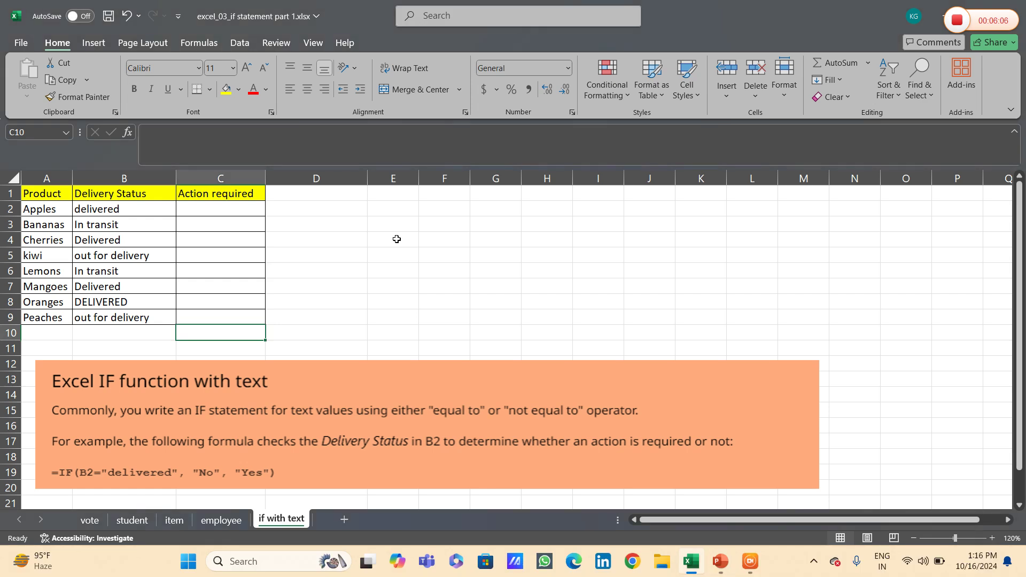
# Enter the formula =IF(B2="delivered","No","Yes") in Action required cell C2 for the Apples row
pyautogui.click(248, 209)
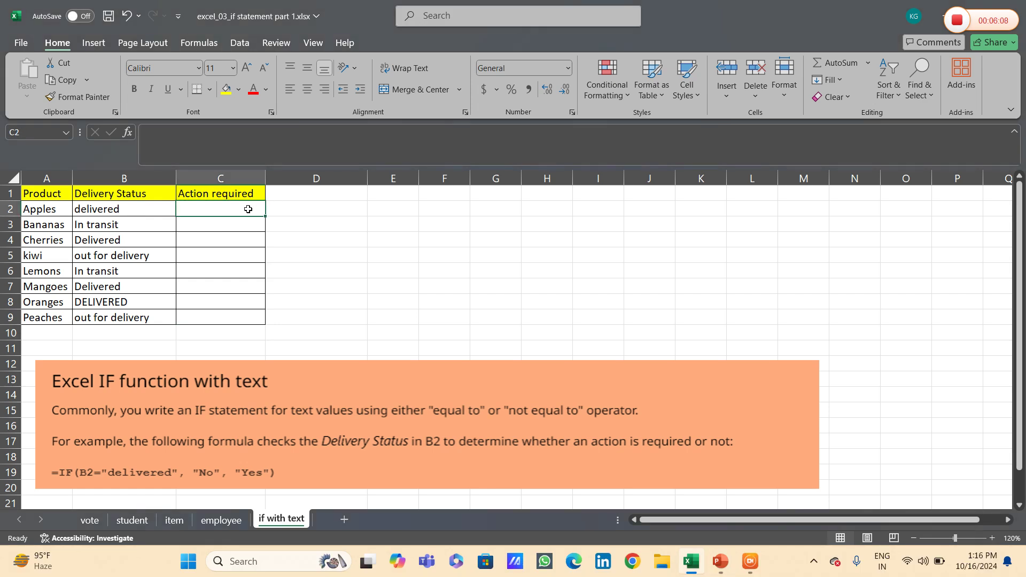
pyautogui.write('=if')
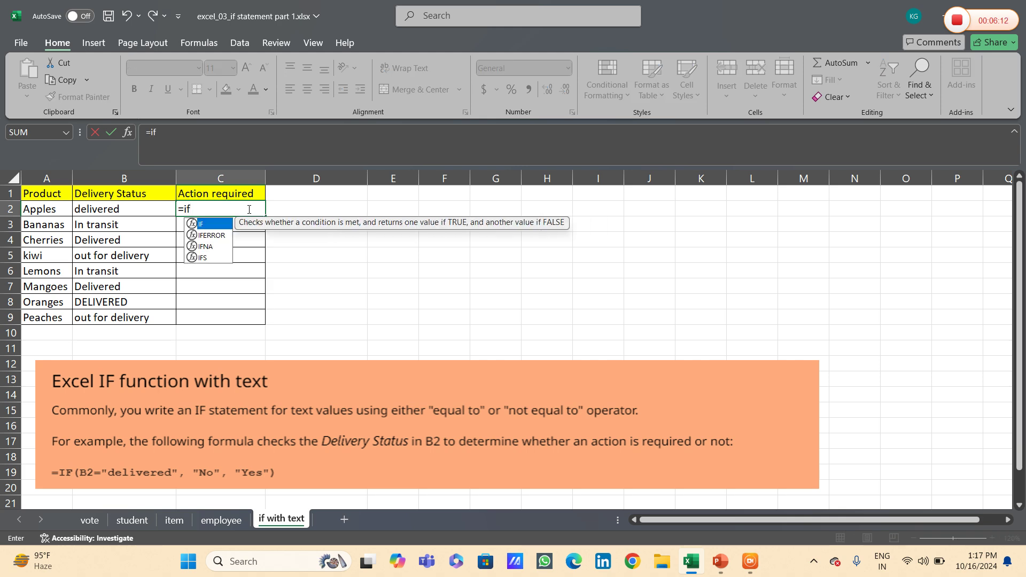
pyautogui.write('(b2="deliver')
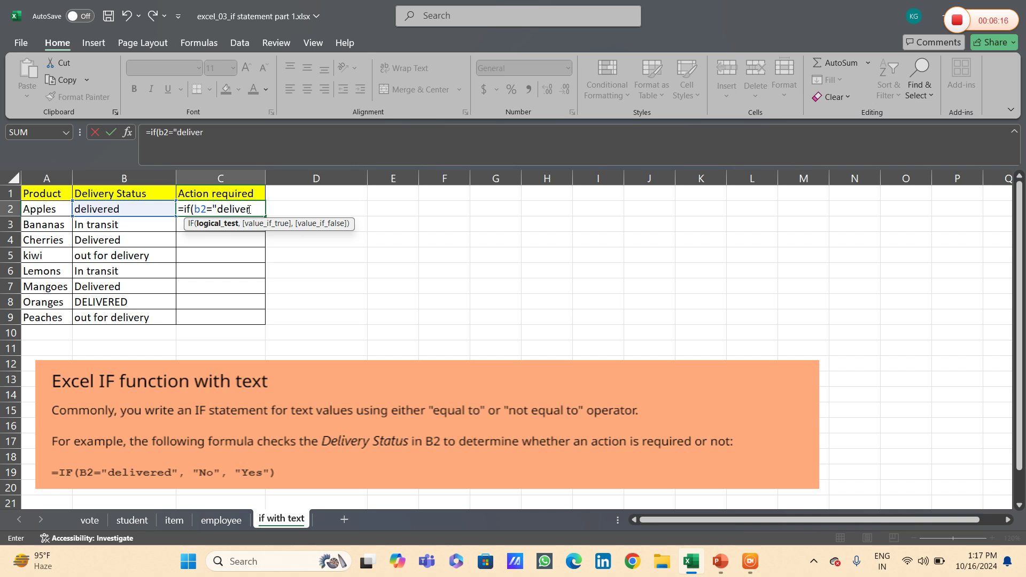
pyautogui.write('ed",')
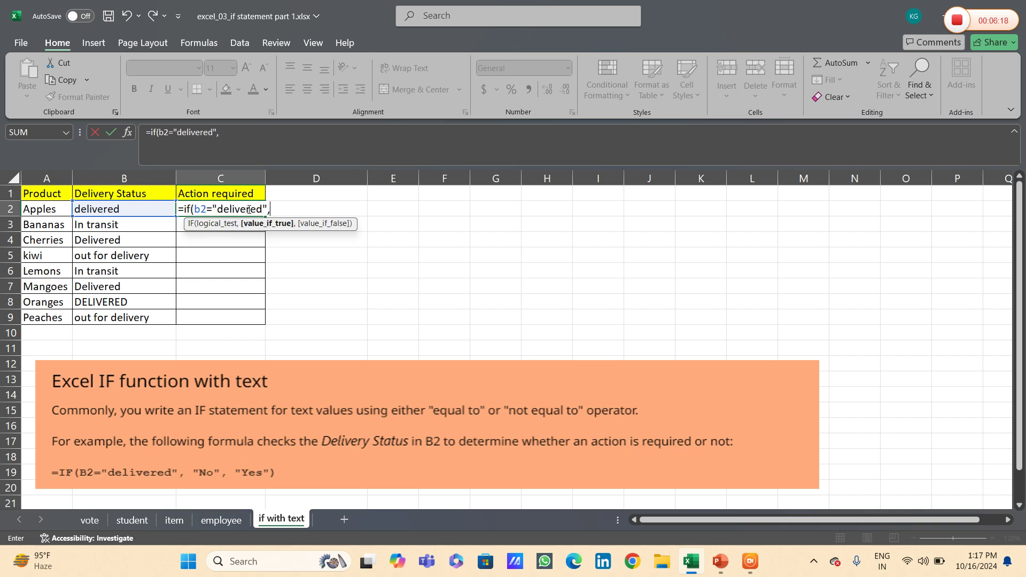
pyautogui.write('"No","Yes"')
pyautogui.press('Return')
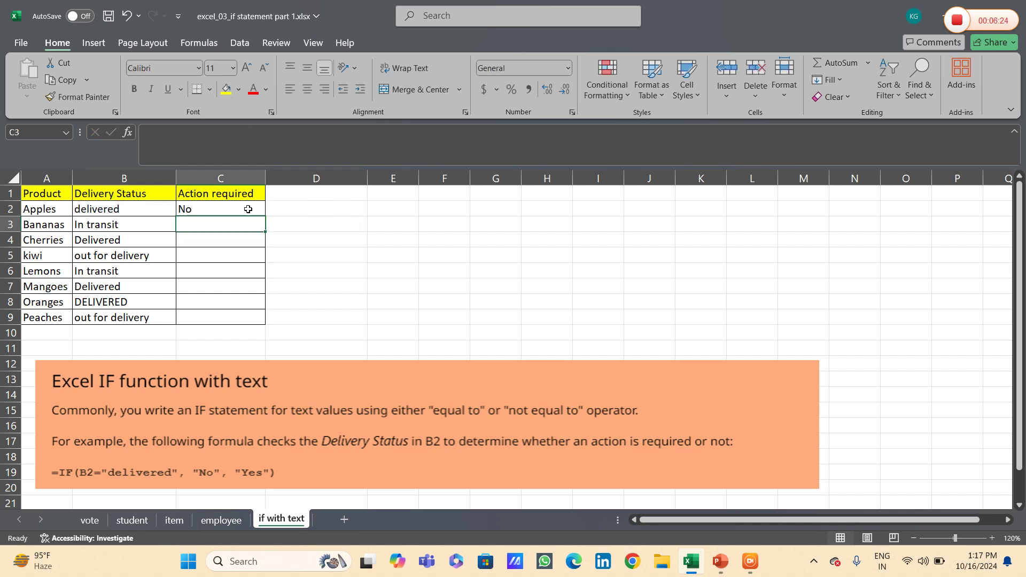
# Fill the Action required formula from C2 down to C9 for all the remaining products
pyautogui.click(248, 210)
pyautogui.hotkey('shift', 'Down')
pyautogui.hotkey('shift', 'Down')
pyautogui.hotkey('shift', 'Down')
pyautogui.hotkey('shift', 'Down')
pyautogui.hotkey('shift', 'Down')
pyautogui.hotkey('shift', 'Down')
pyautogui.hotkey('shift', 'Down')
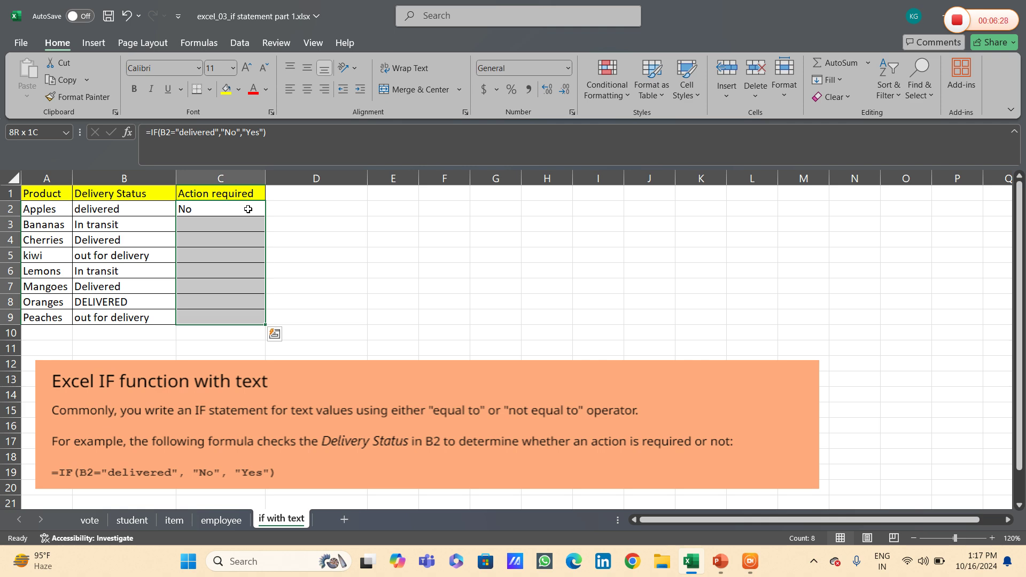
pyautogui.hotkey('ctrl', 'd')
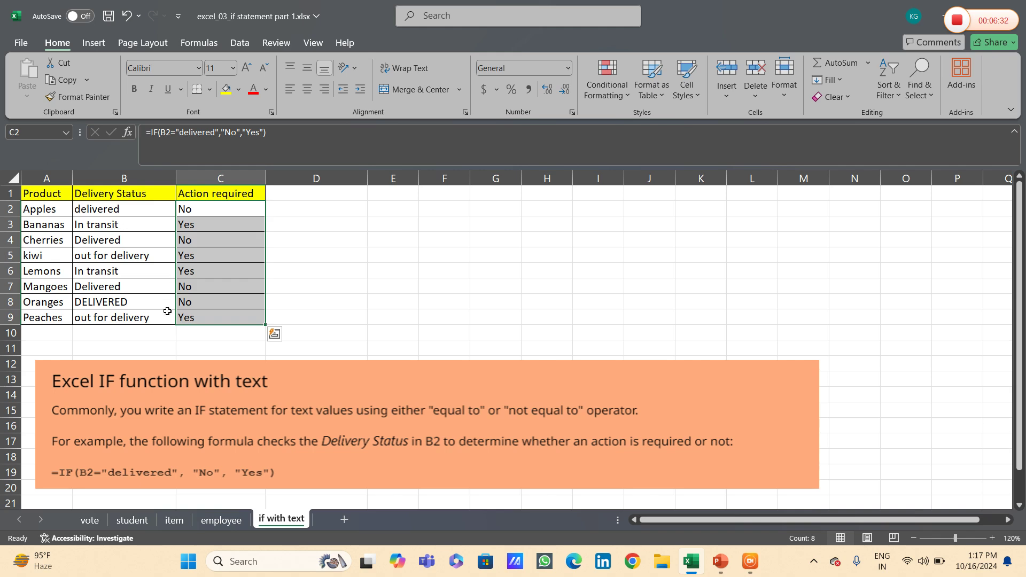
# Review the completed employee, item and student sheets, and return to the "if with text" sheet
pyautogui.click(222, 520)
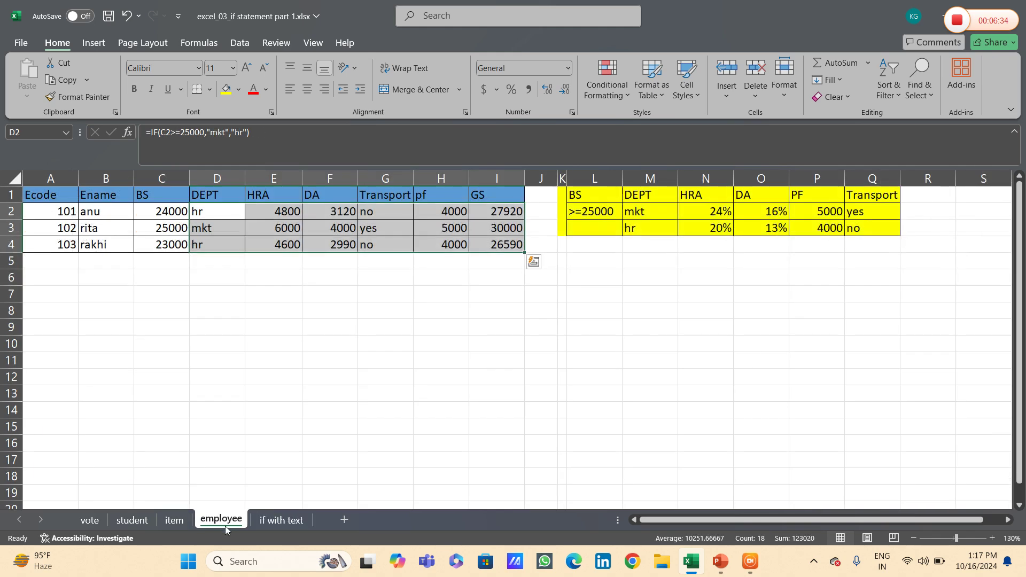
pyautogui.click(168, 519)
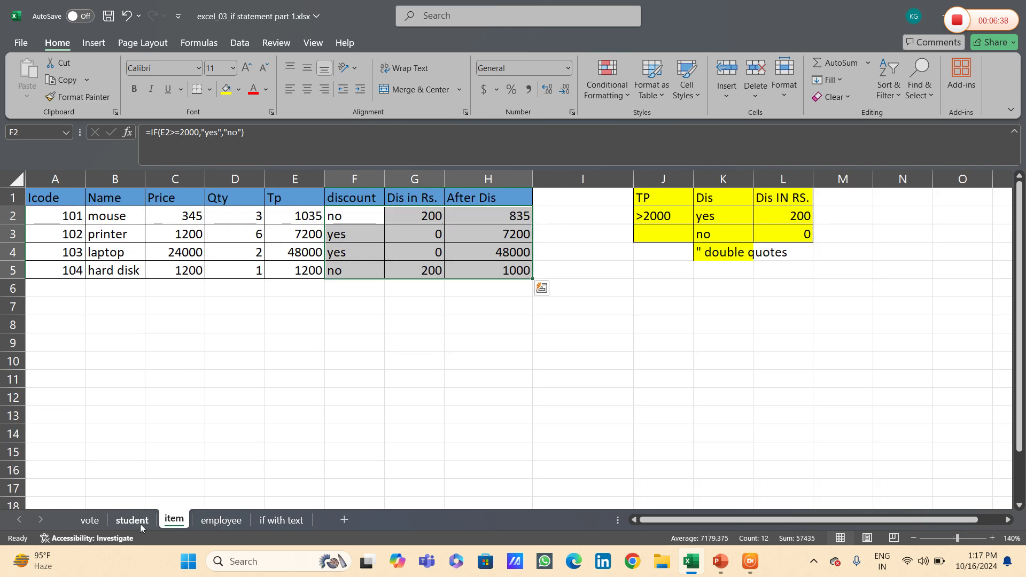
pyautogui.click(140, 521)
pyautogui.click(232, 521)
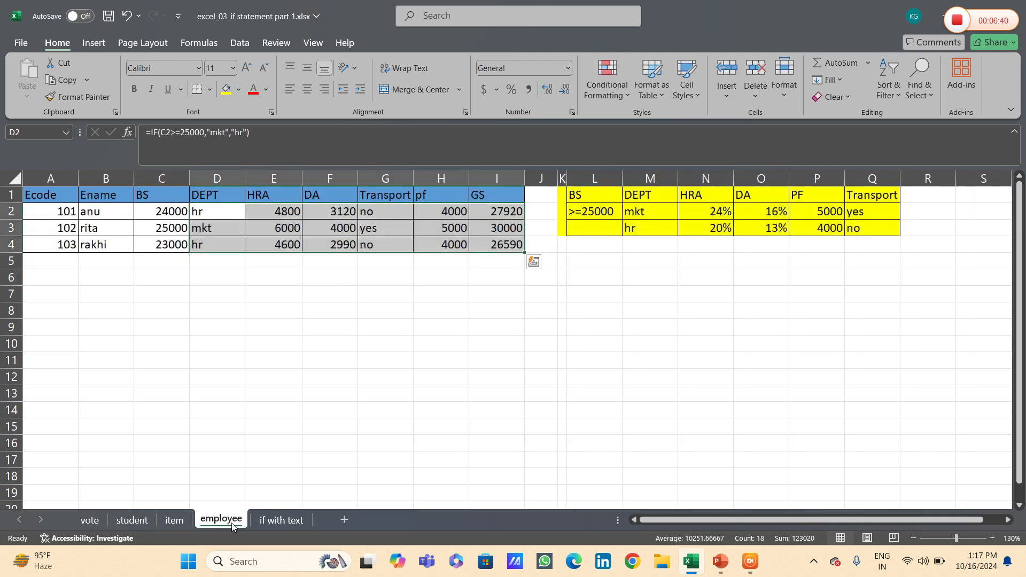
pyautogui.click(274, 521)
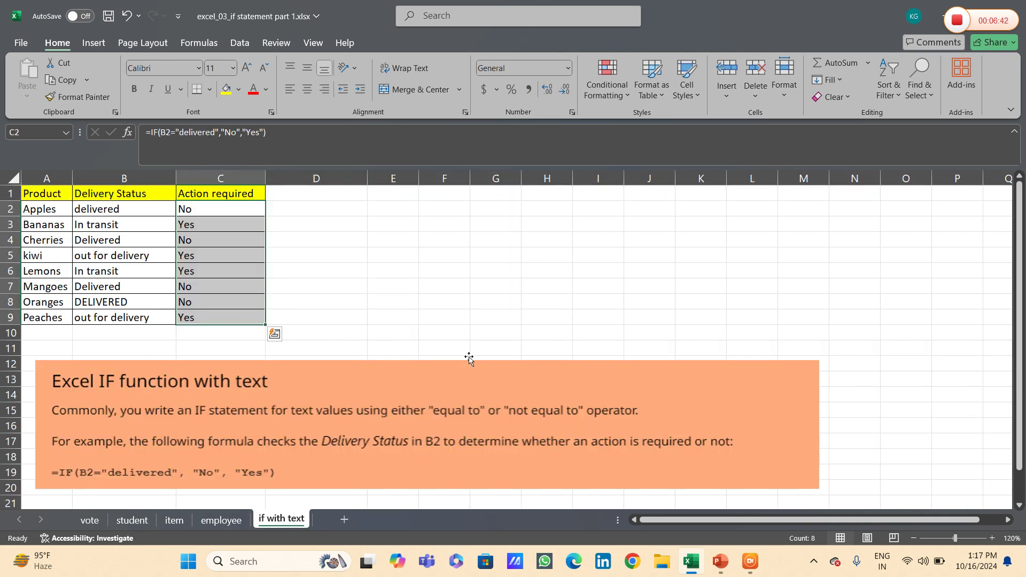
pyautogui.click(515, 231)
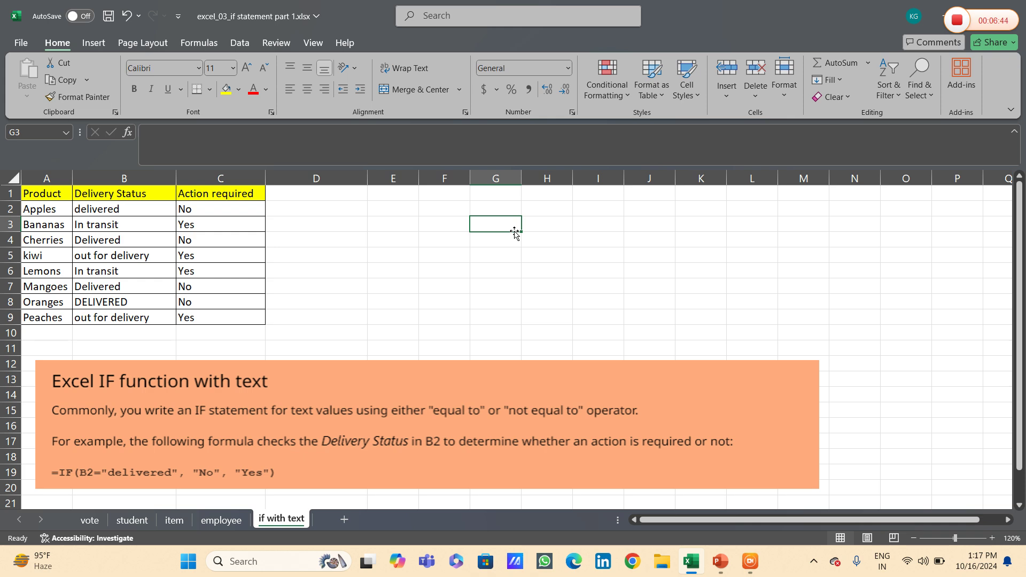